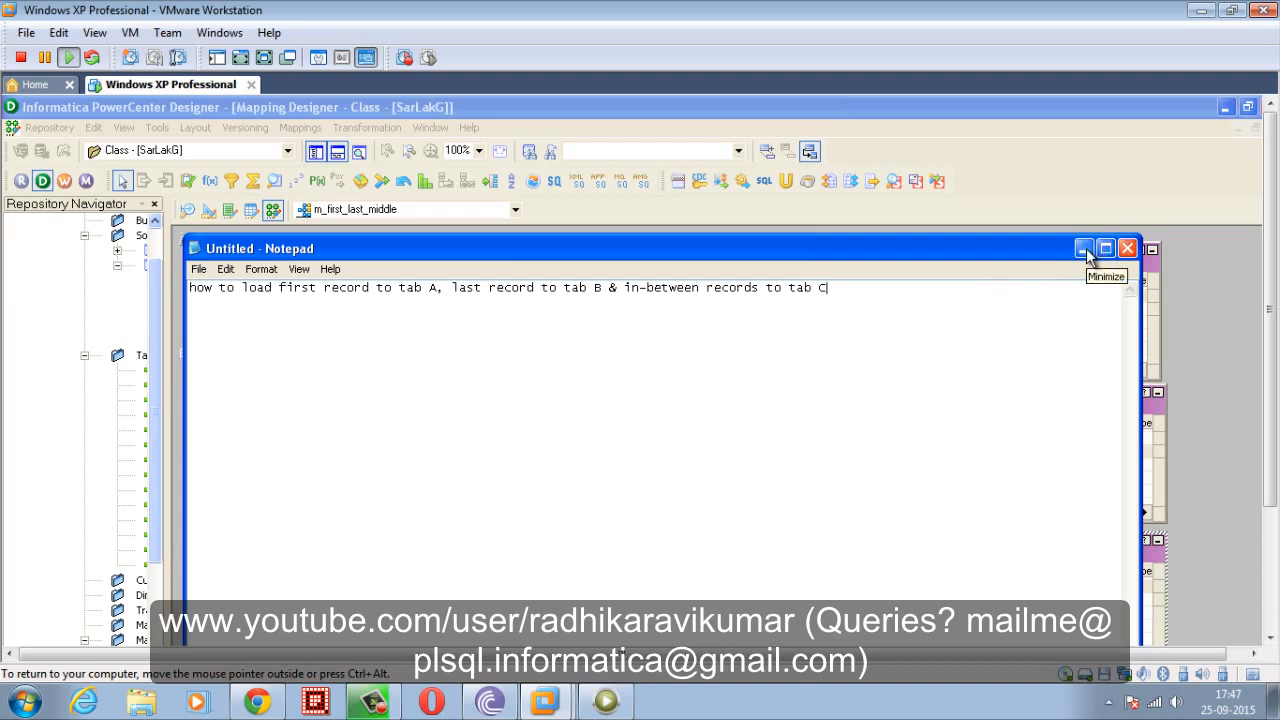
Clear all text from the Notepad note, put the note away and show the virtual machine in full screen.
key("ctrl+a")
key("Delete")
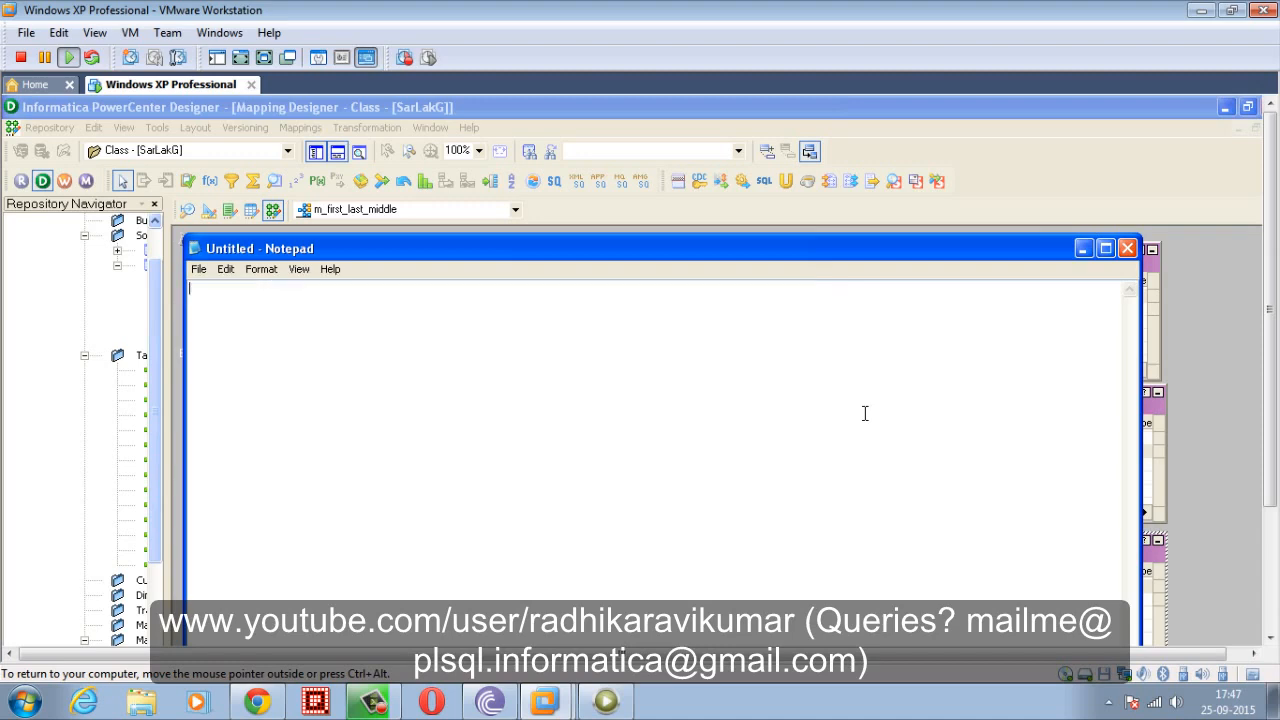
left_click(1083, 248)
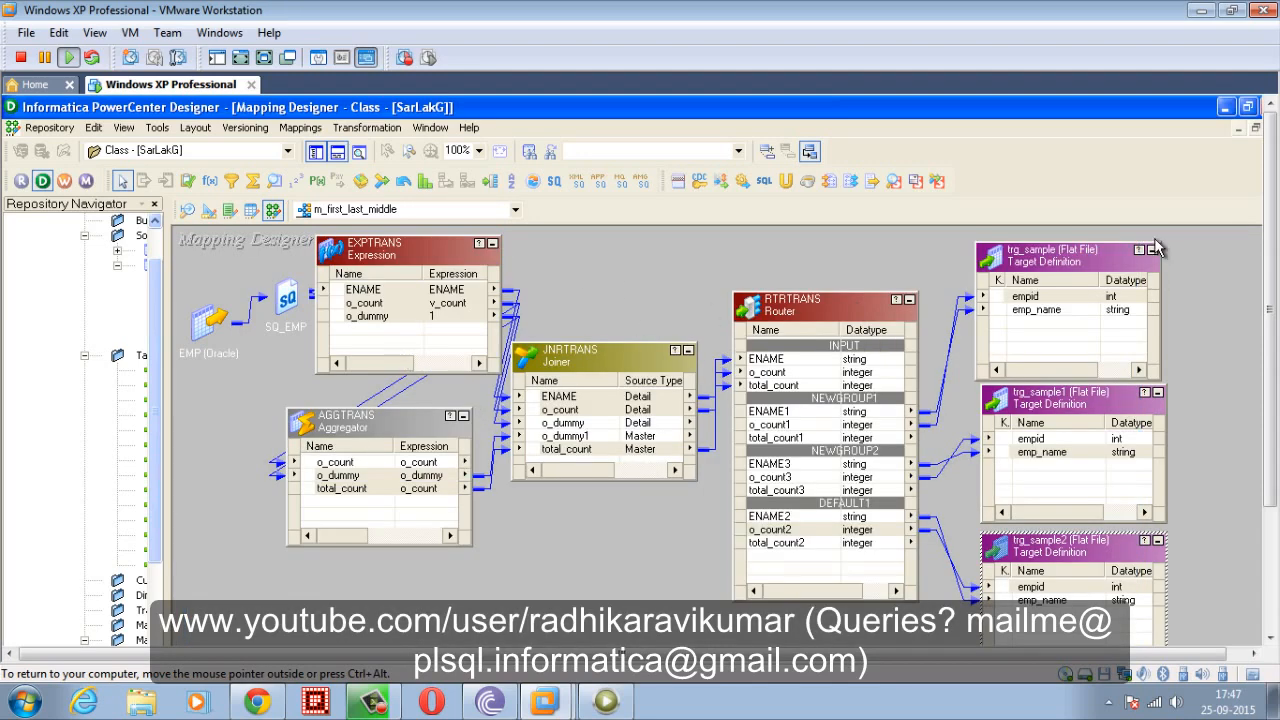
left_click_drag(1274, 209, 1278, 234)
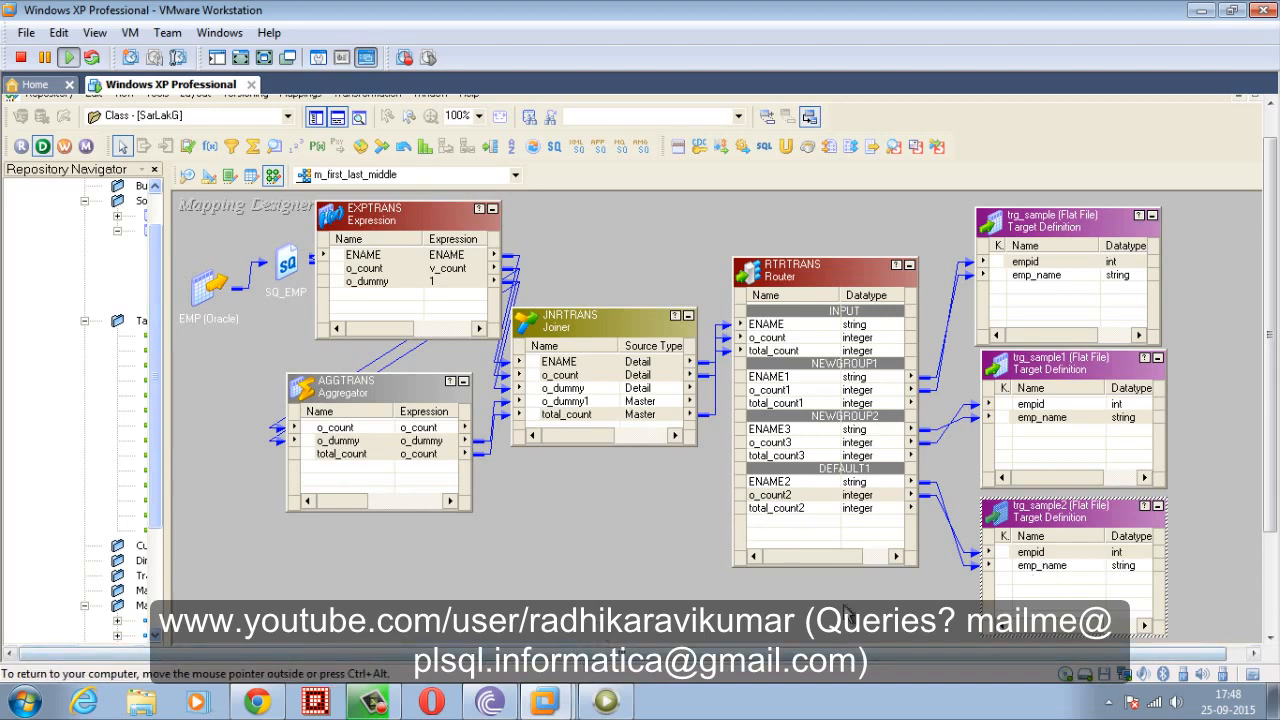
left_click(264, 57)
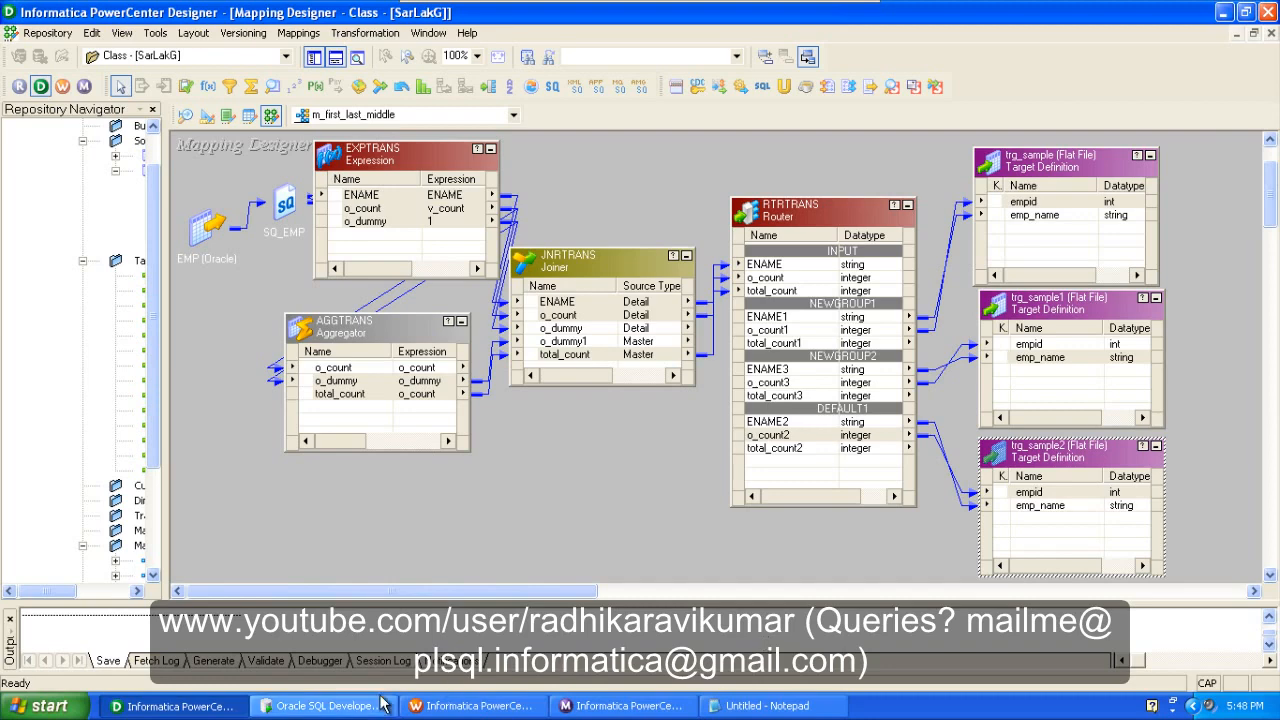
Switch to Oracle SQL Developer, review all rows returned by the emp query, and go back to the mapping.
left_click(330, 706)
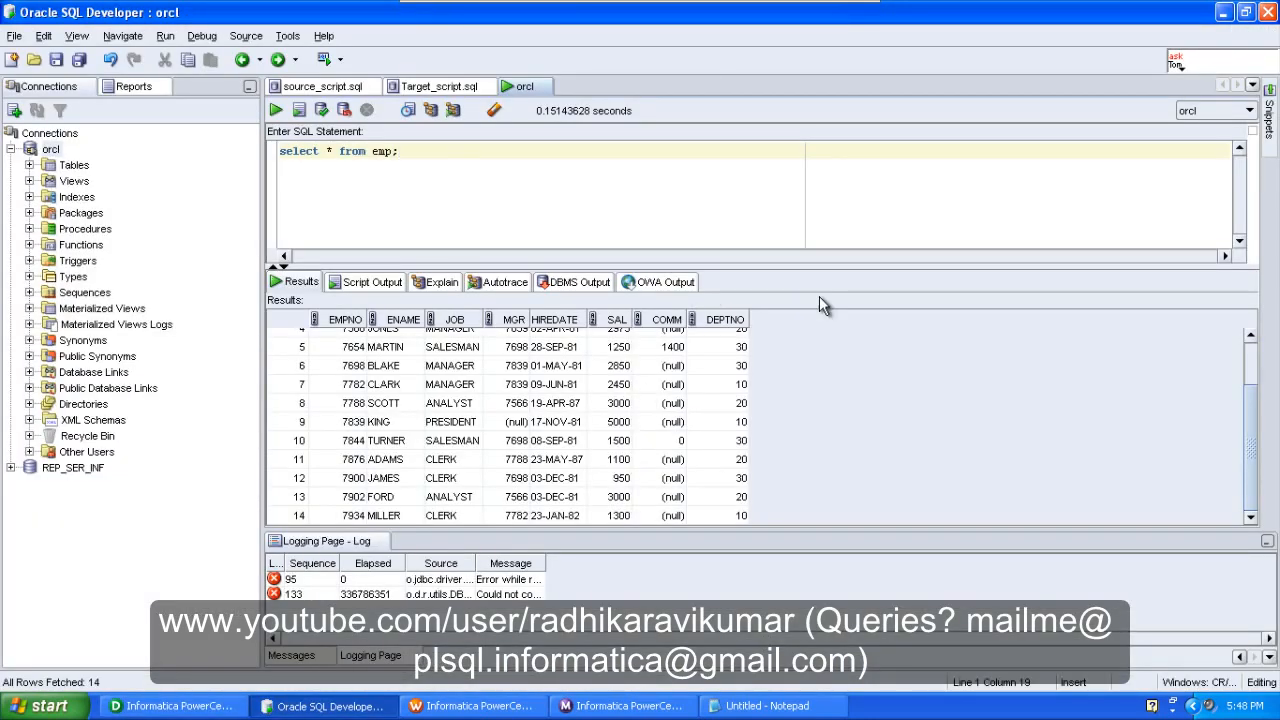
left_click_drag(1253, 410, 1253, 360)
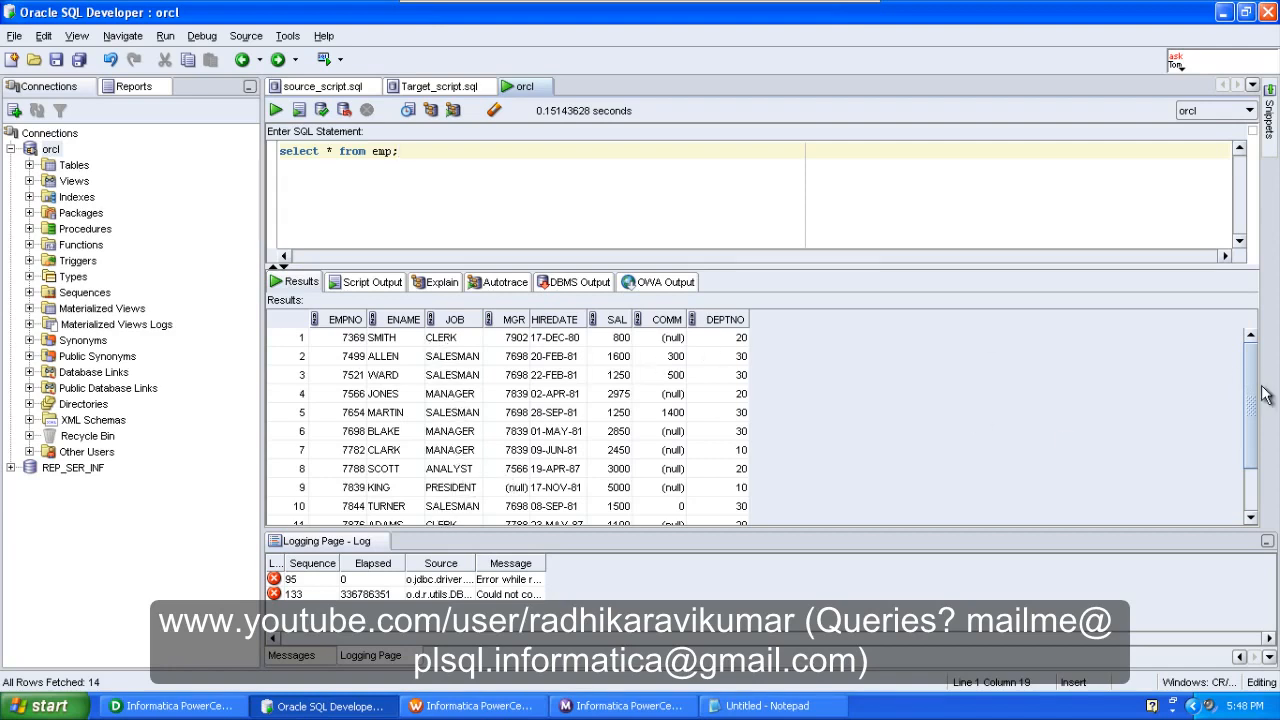
left_click_drag(1261, 394, 1261, 436)
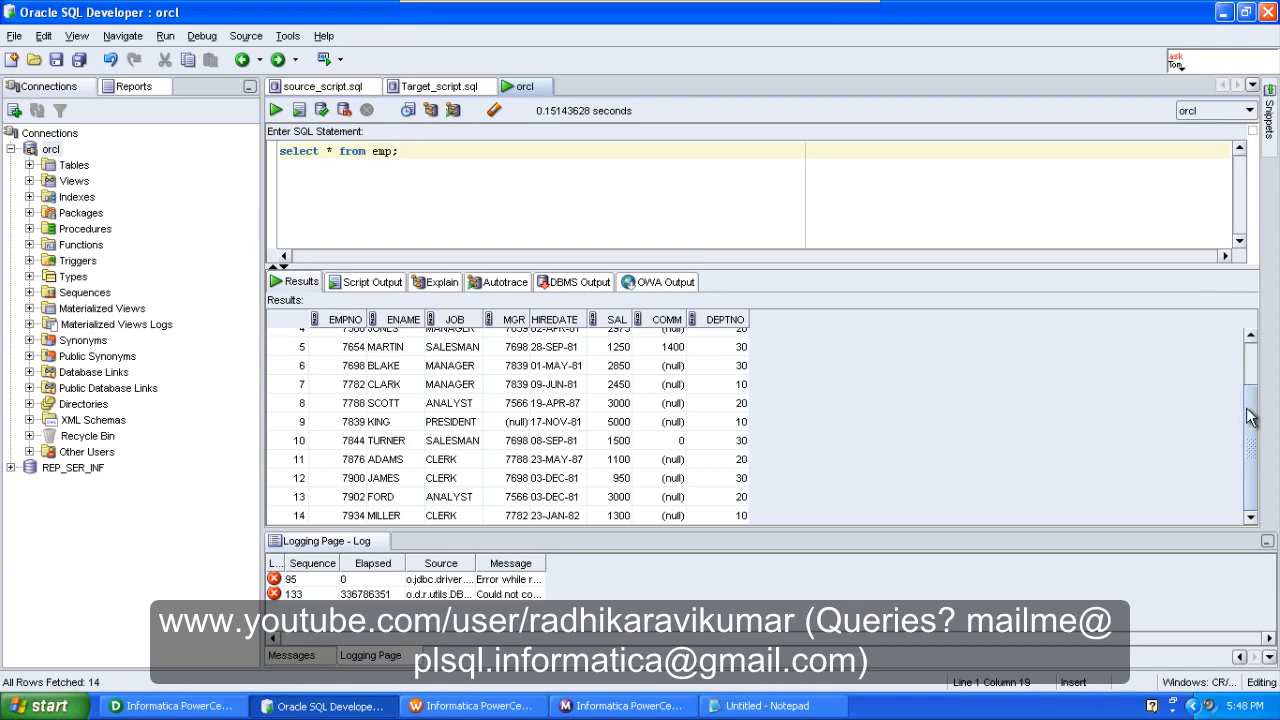
left_click_drag(1246, 410, 1252, 363)
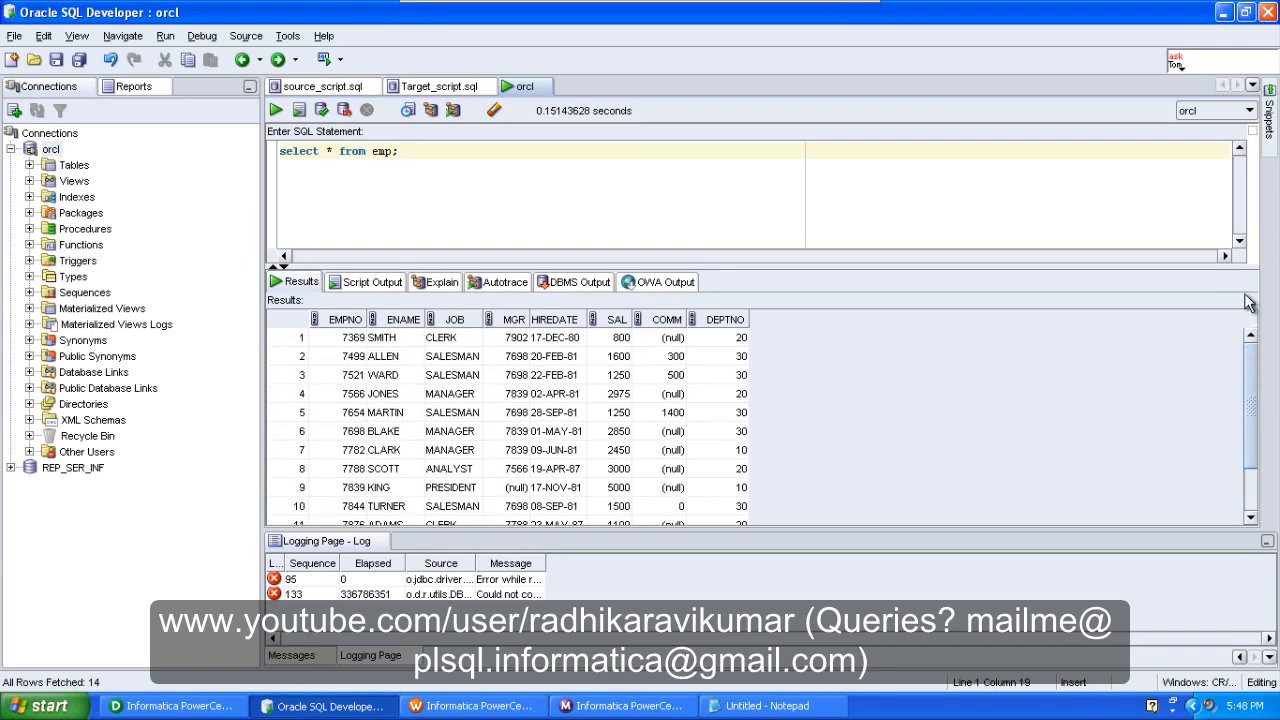
left_click(1226, 12)
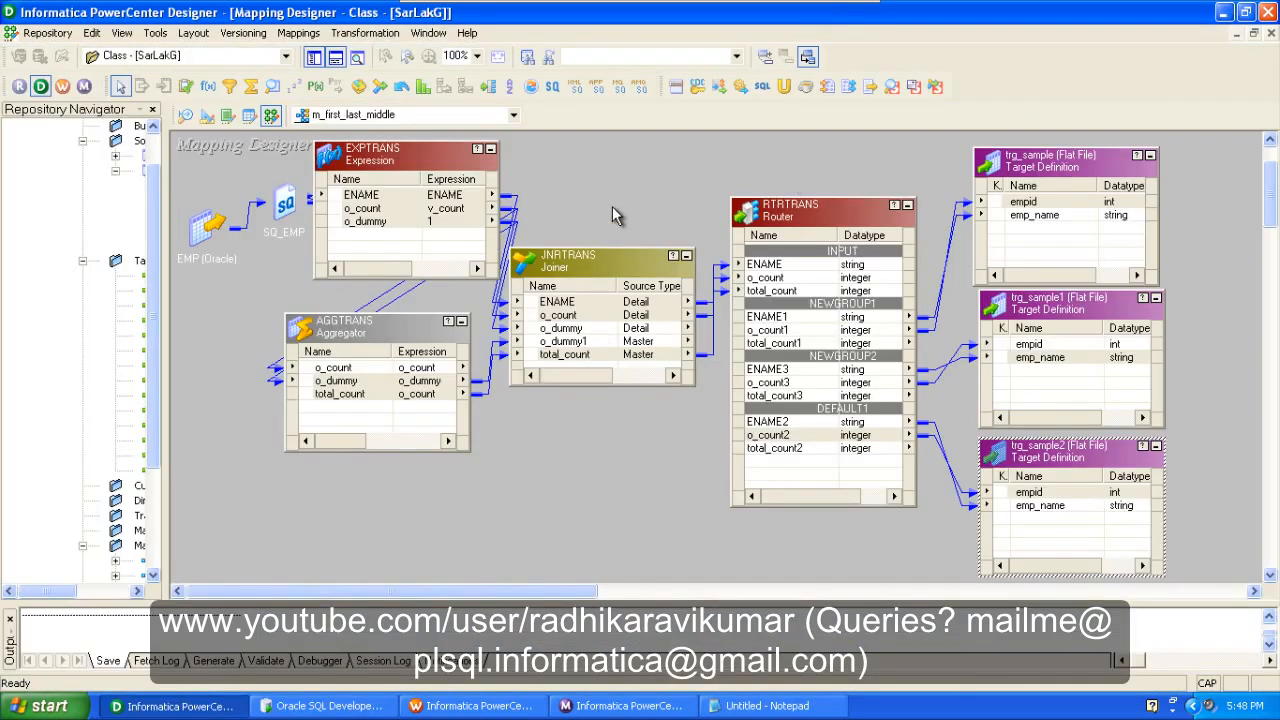
Shift the JNRTRANS joiner, the EXPTRANS expression and the SQ_EMP source qualifier slightly within the mapping.
left_click_drag(612, 279, 617, 284)
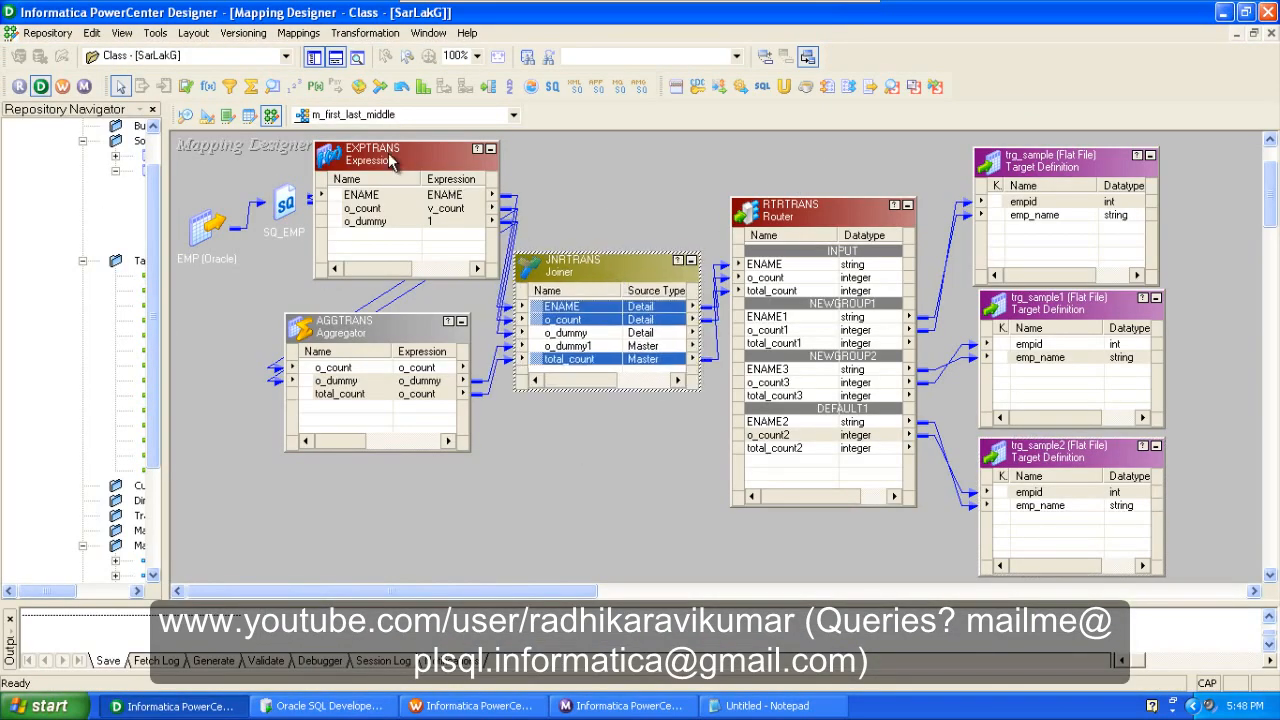
left_click_drag(392, 160, 384, 160)
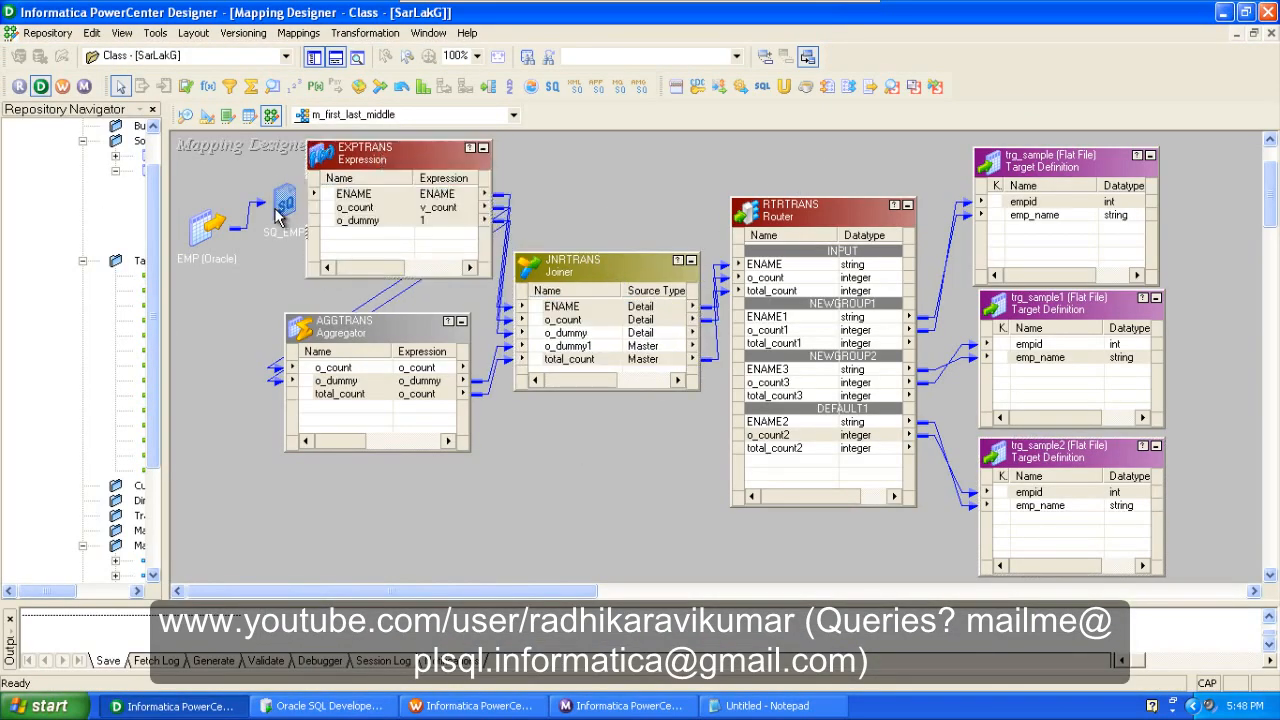
left_click_drag(280, 218, 263, 214)
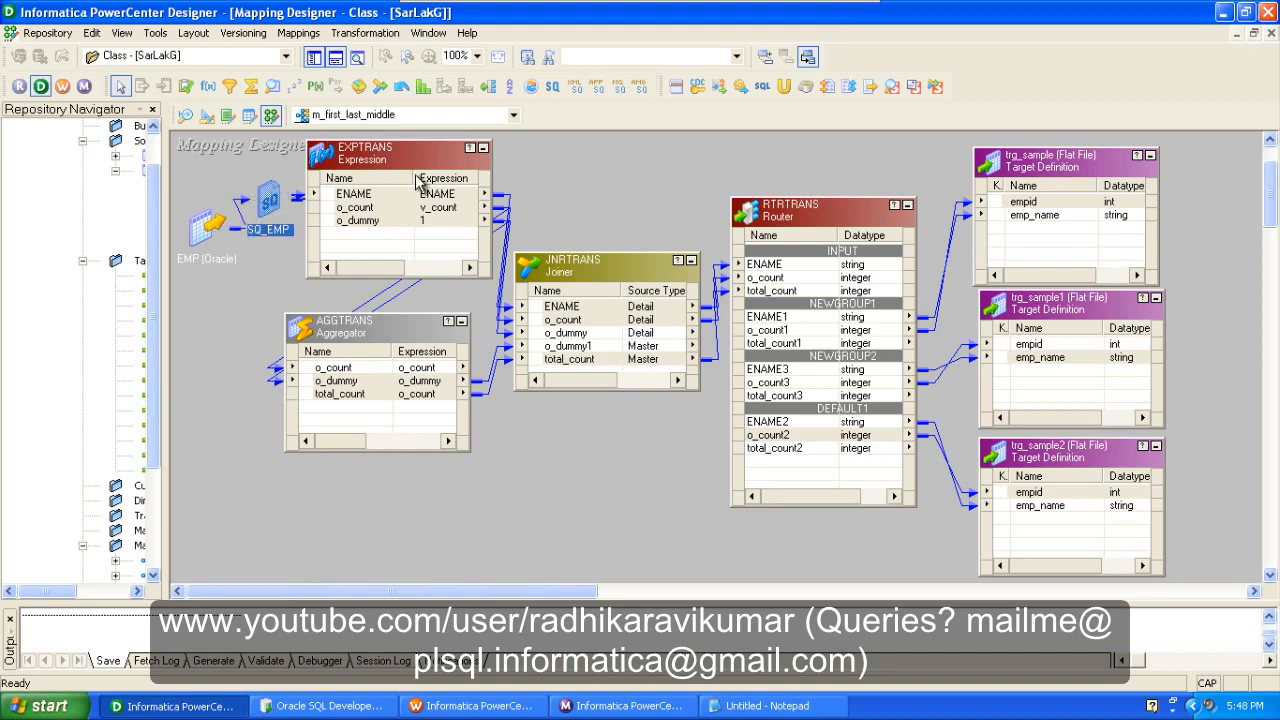
Examine the port definitions and expressions of the EXPTRANS expression transformation and close its editor.
left_click(380, 162)
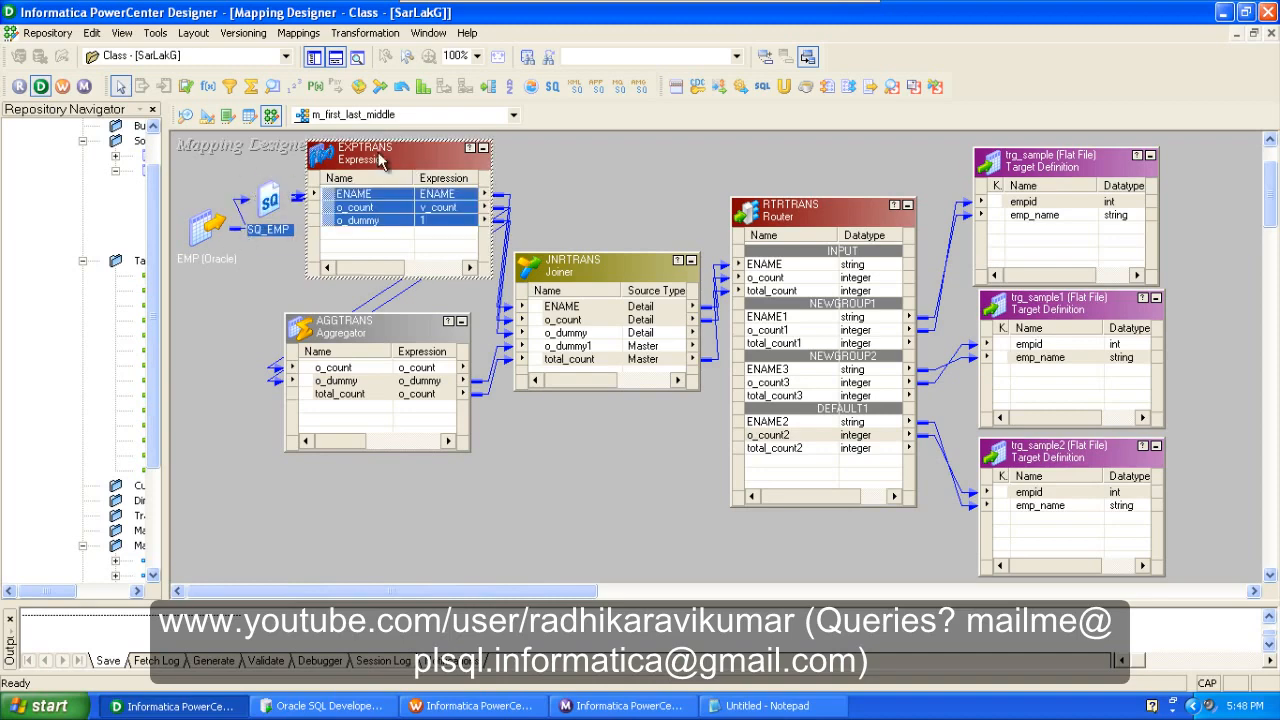
double_click(380, 162)
left_click(395, 184)
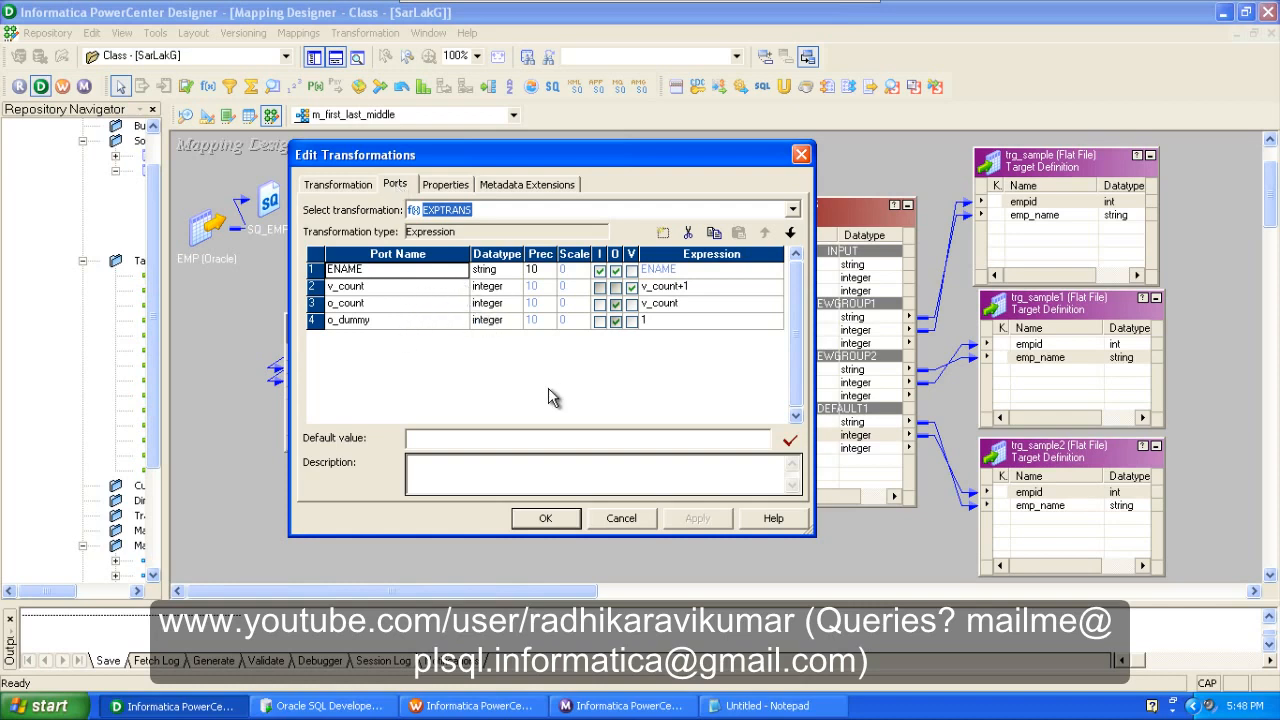
left_click(543, 519)
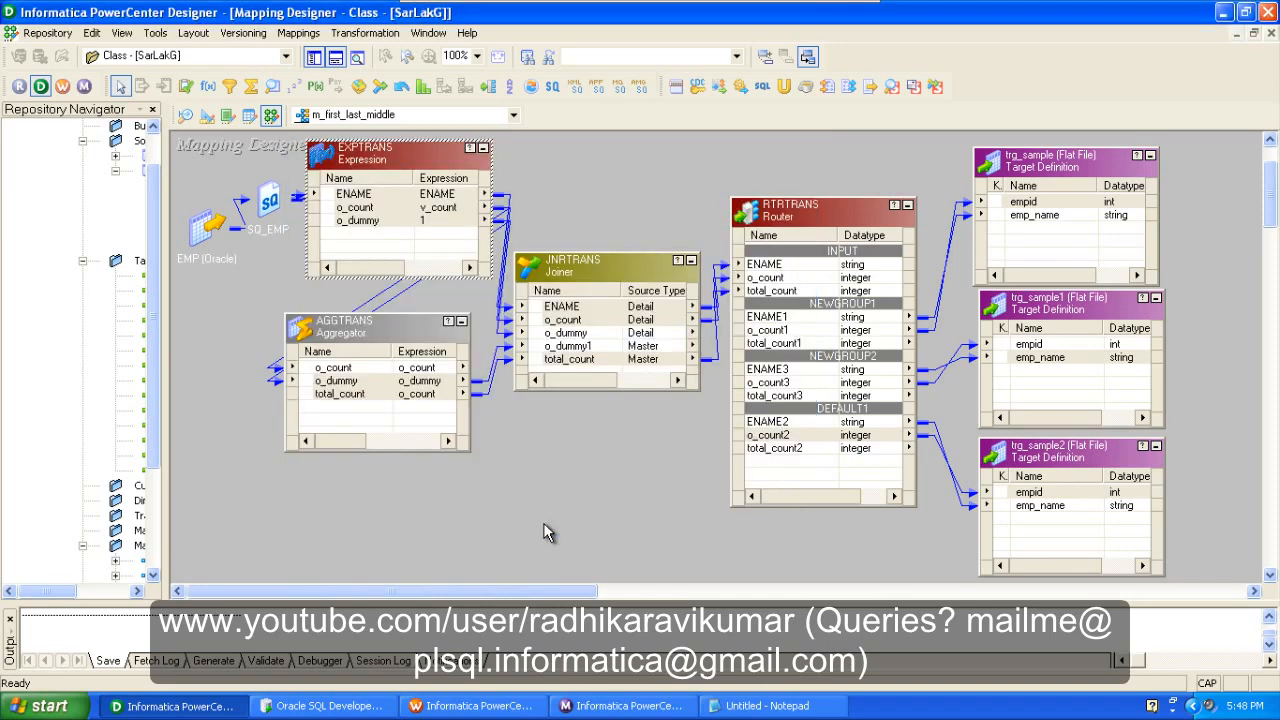
Move the AGGTRANS aggregator lower beneath the expression transformation and review its port definitions.
left_click_drag(375, 325, 402, 368)
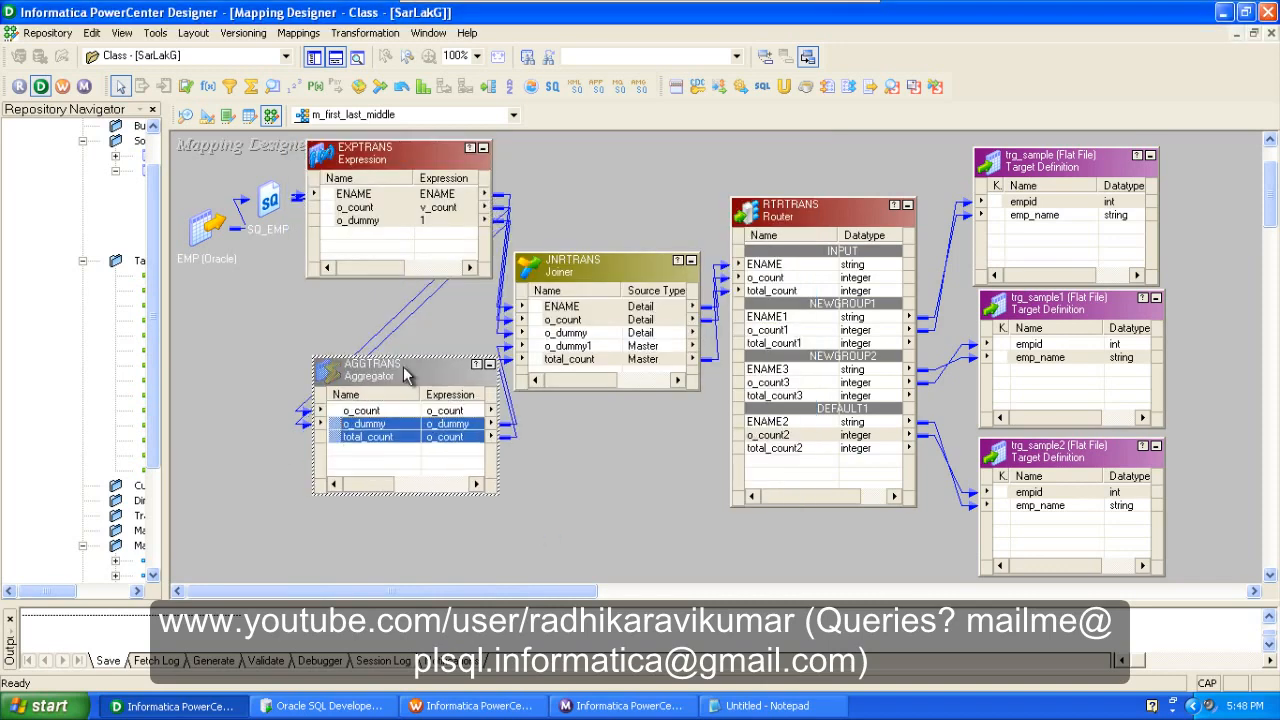
left_click(374, 209)
left_click(382, 221)
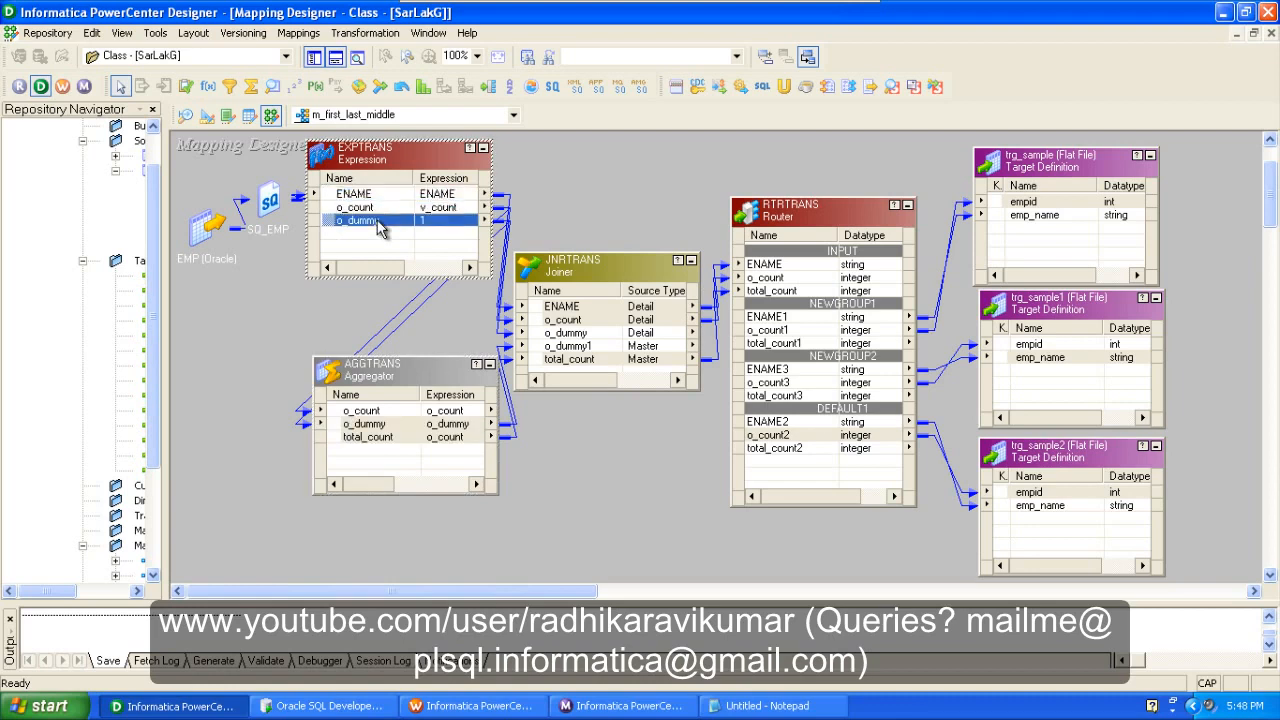
double_click(400, 372)
left_click(402, 187)
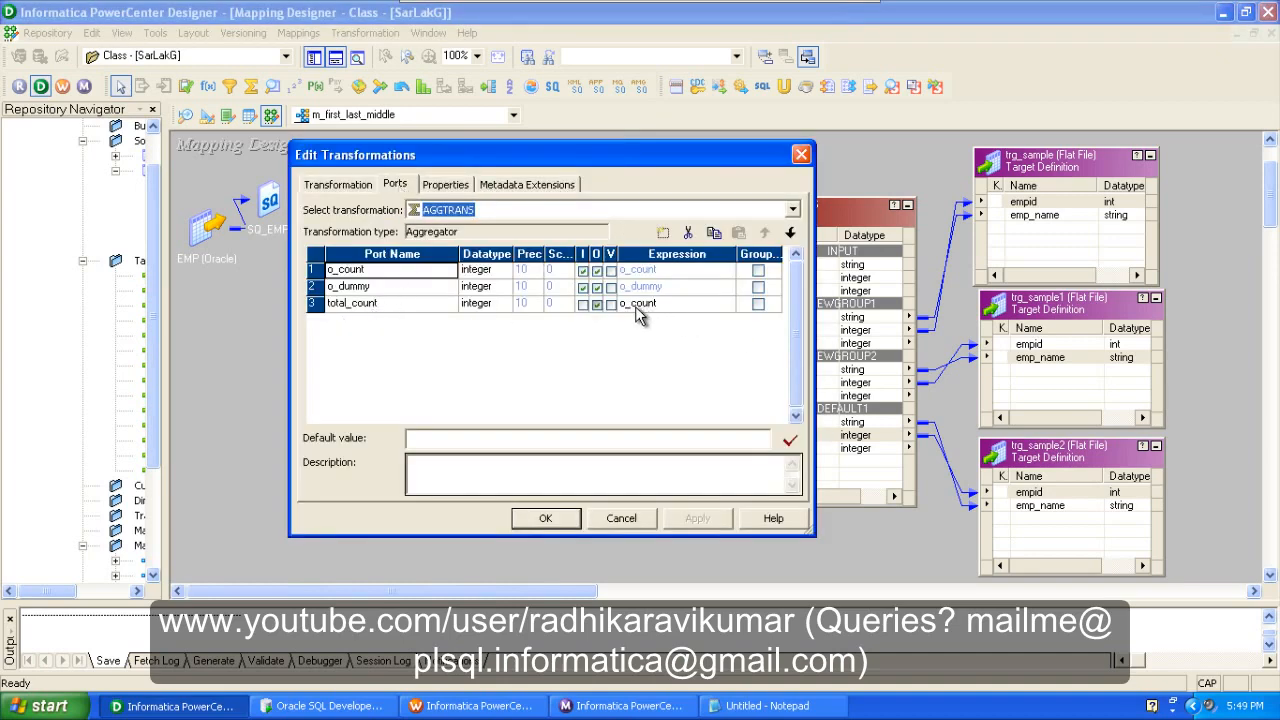
left_click(803, 155)
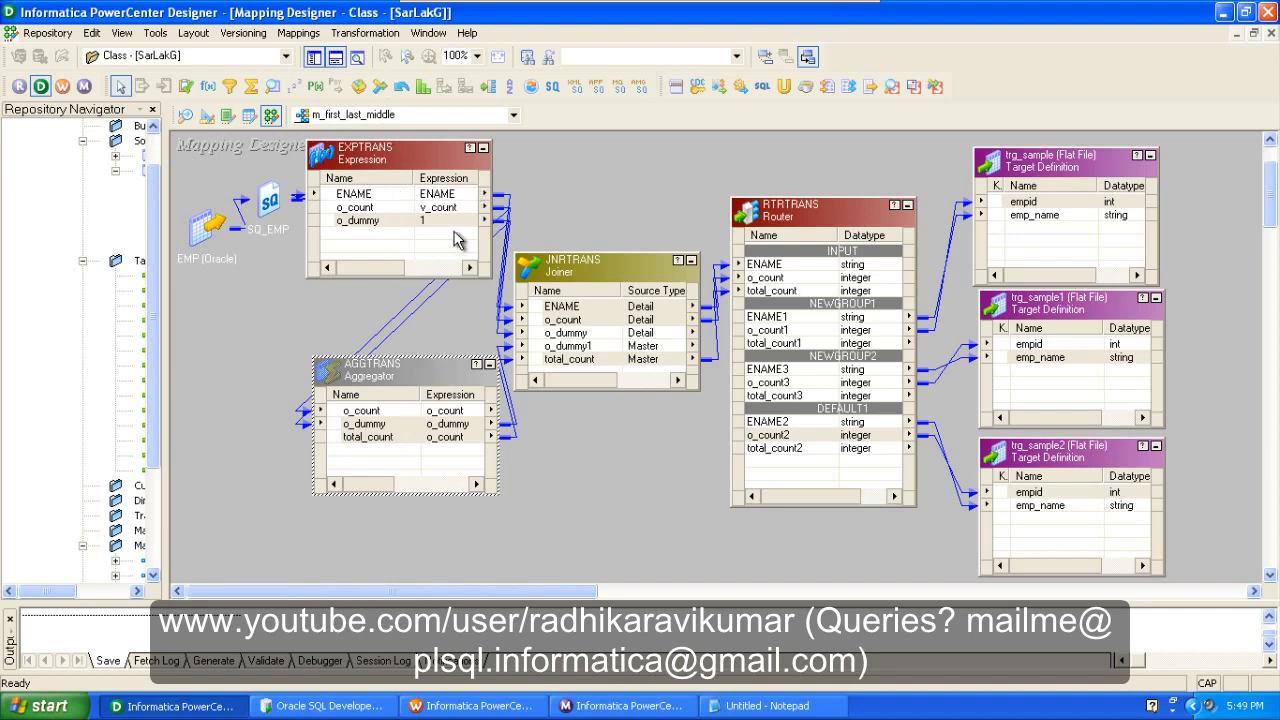
Move the JNRTRANS joiner slightly higher and closer to the router, and select the RTRTRANS router.
left_click_drag(586, 265, 591, 233)
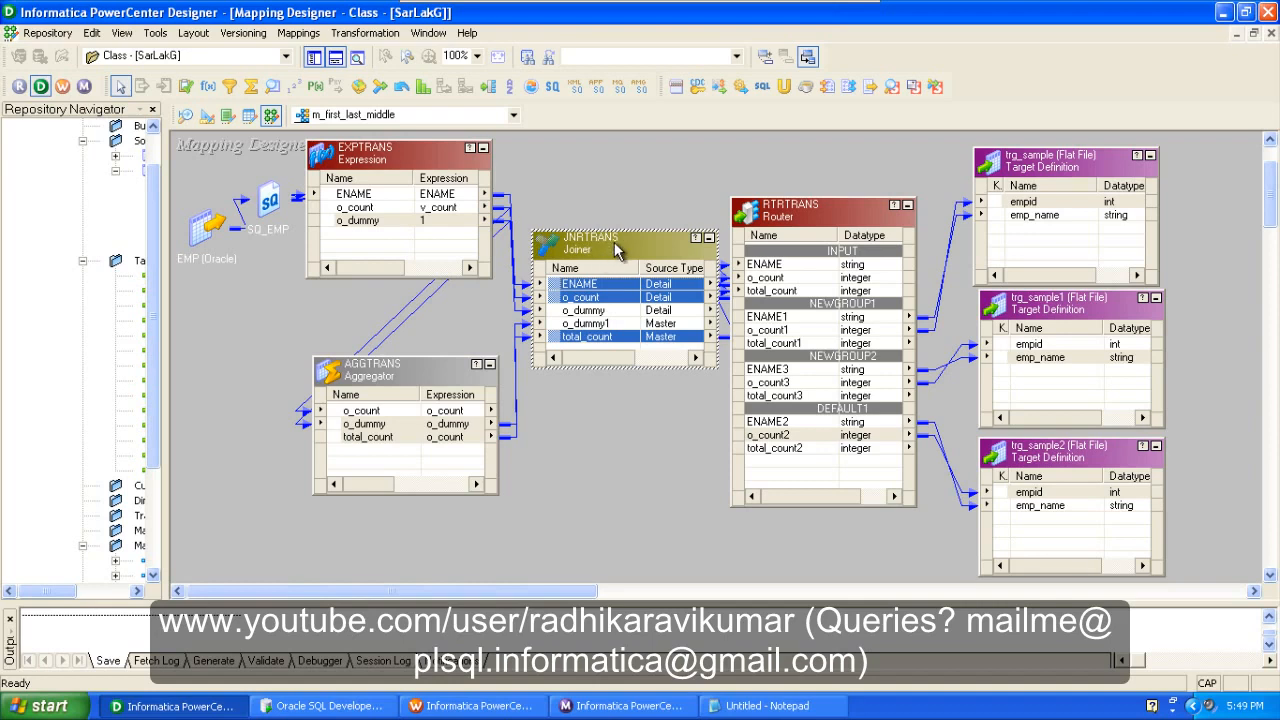
left_click(821, 209)
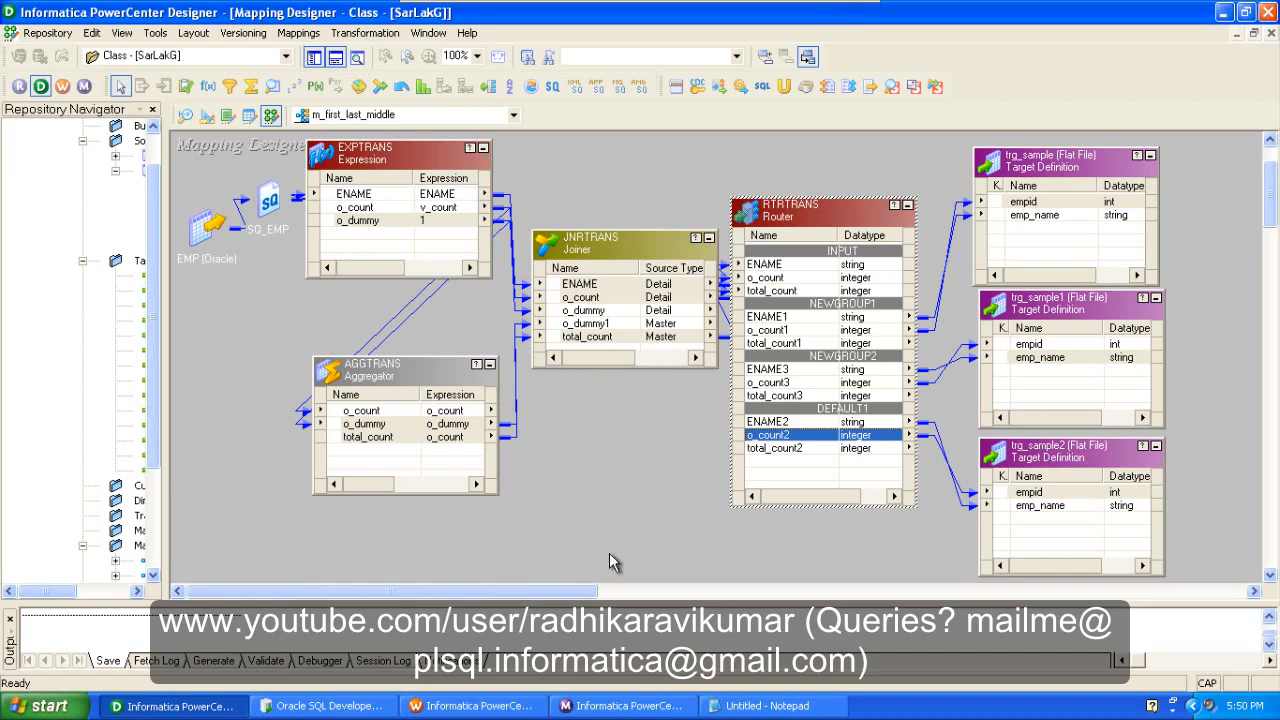
Switch to the Notepad note and list the sample values RAD, RAM, JIM, HUB and SEP on separate lines.
left_click(788, 706)
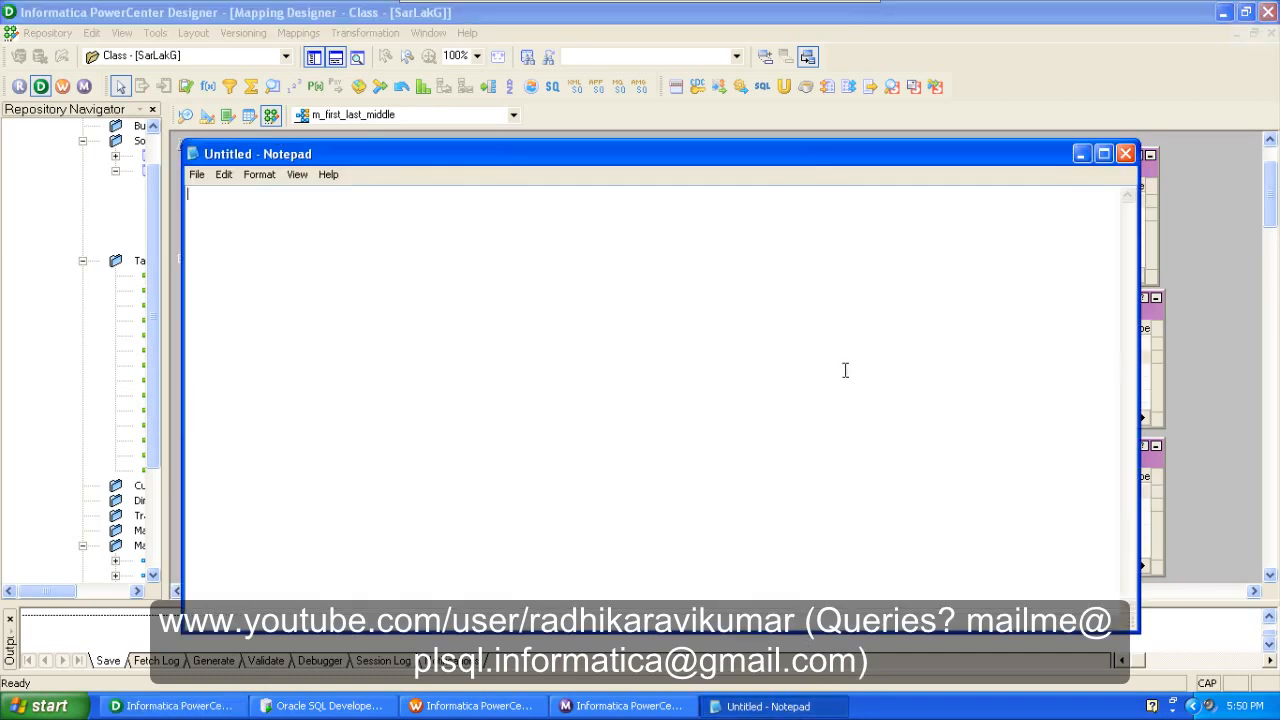
left_click_drag(755, 160, 835, 347)
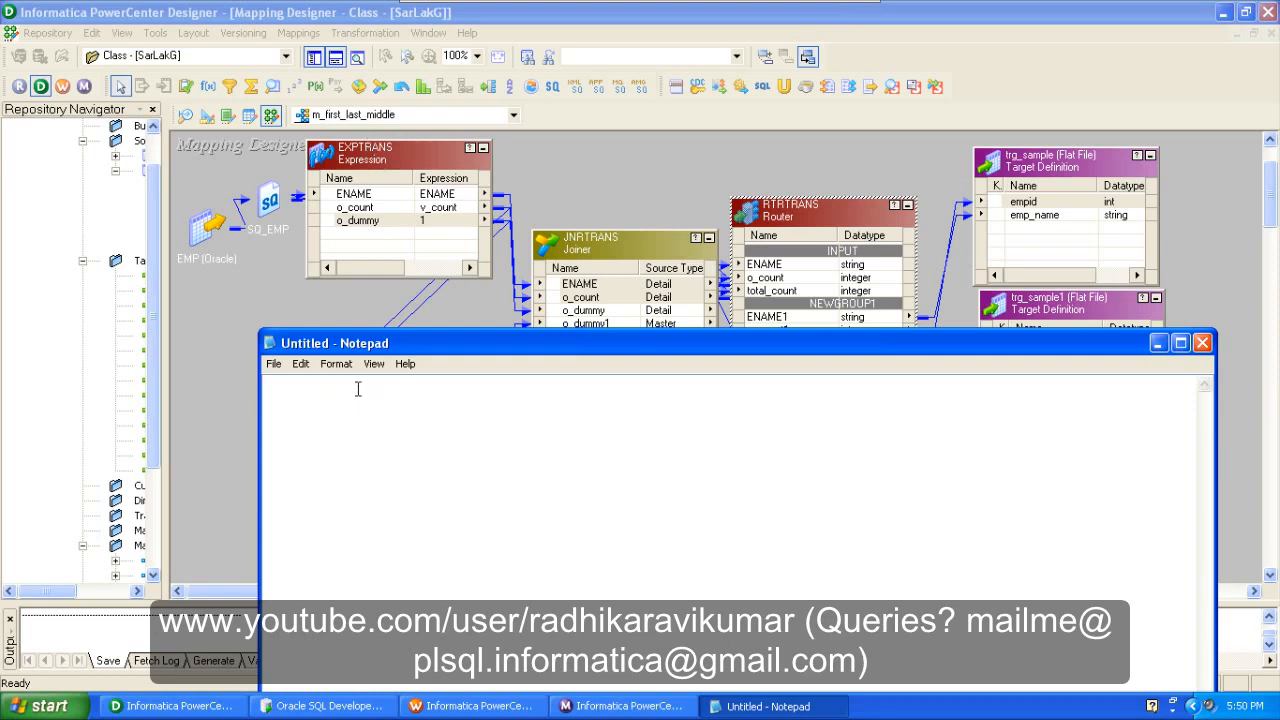
type("RAD")
type("JIM")
type("UB")
type("SE")
Append the running counts 1 to 5 and the dummy value 1, comma-separated, to the five sample rows.
type("1")
type(",")
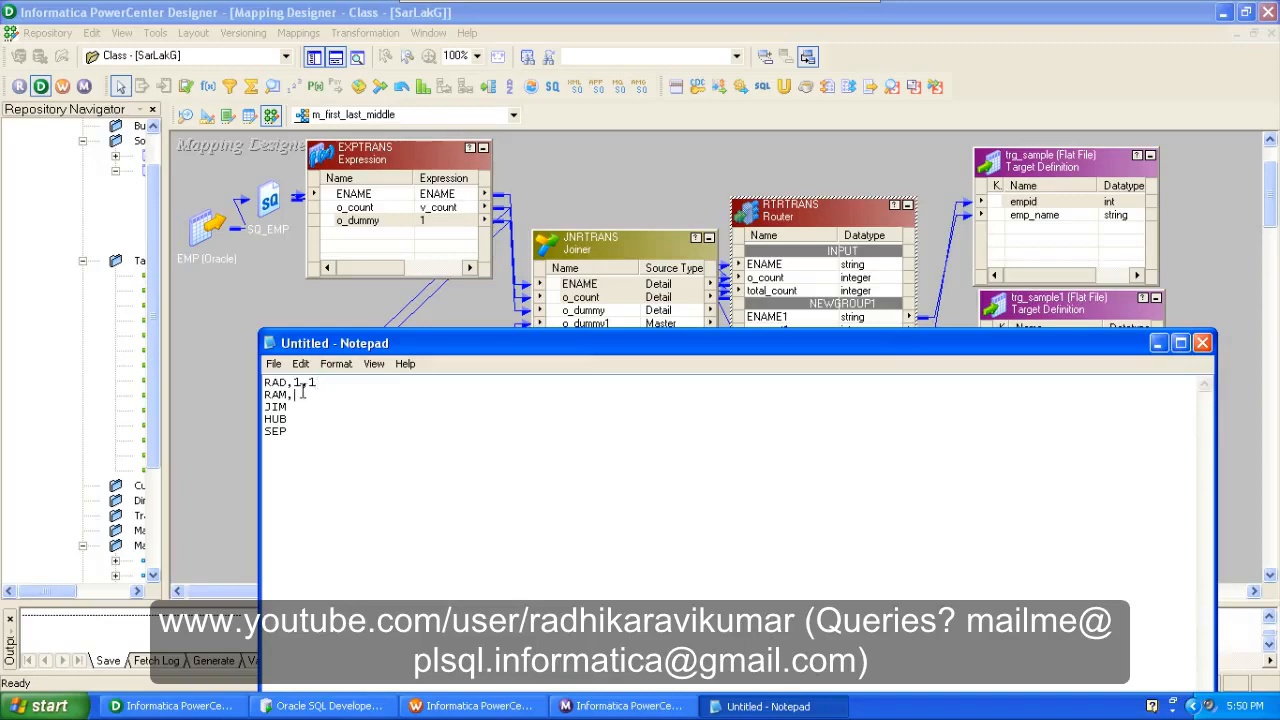
type("2")
type("3")
left_click(295, 422)
type(",4")
type(",1 SEP,")
type("5,1")
Add the heading EXP TRANS with a dashed underline above the sample rows.
left_click(264, 382)
key("Return")
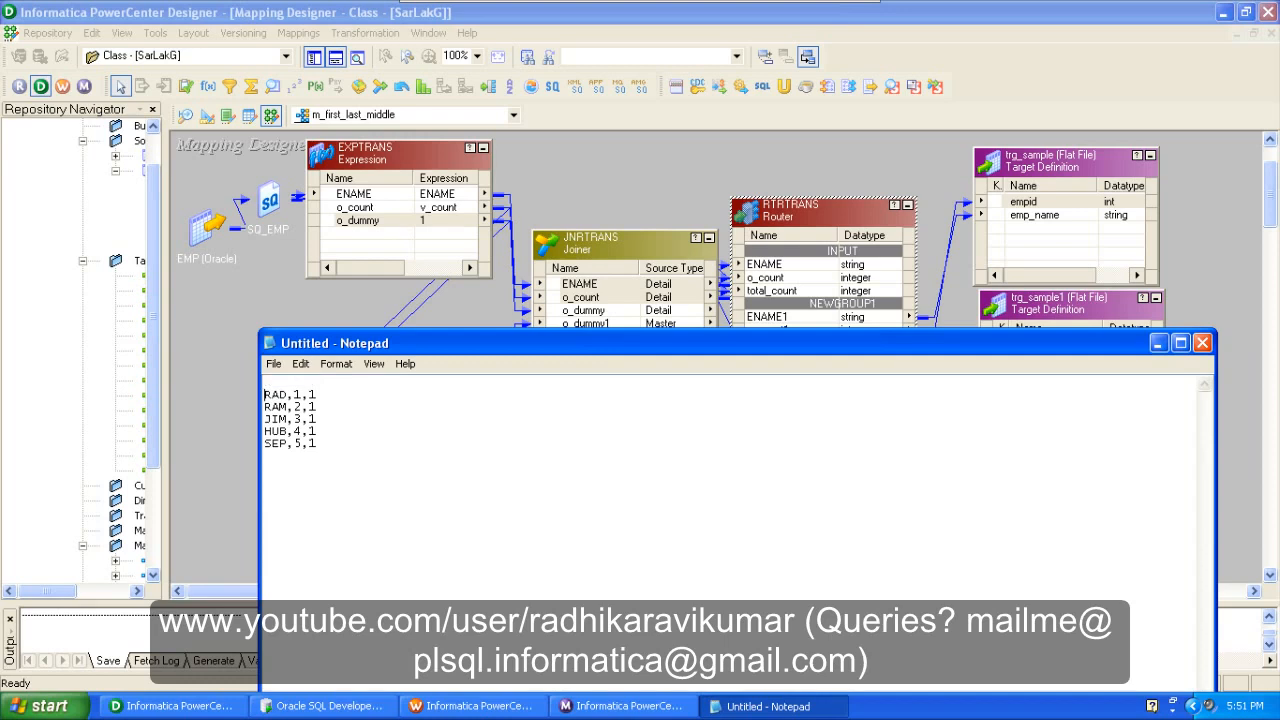
type("EC")
type("XP TRANS")
key("Return")
type("------")
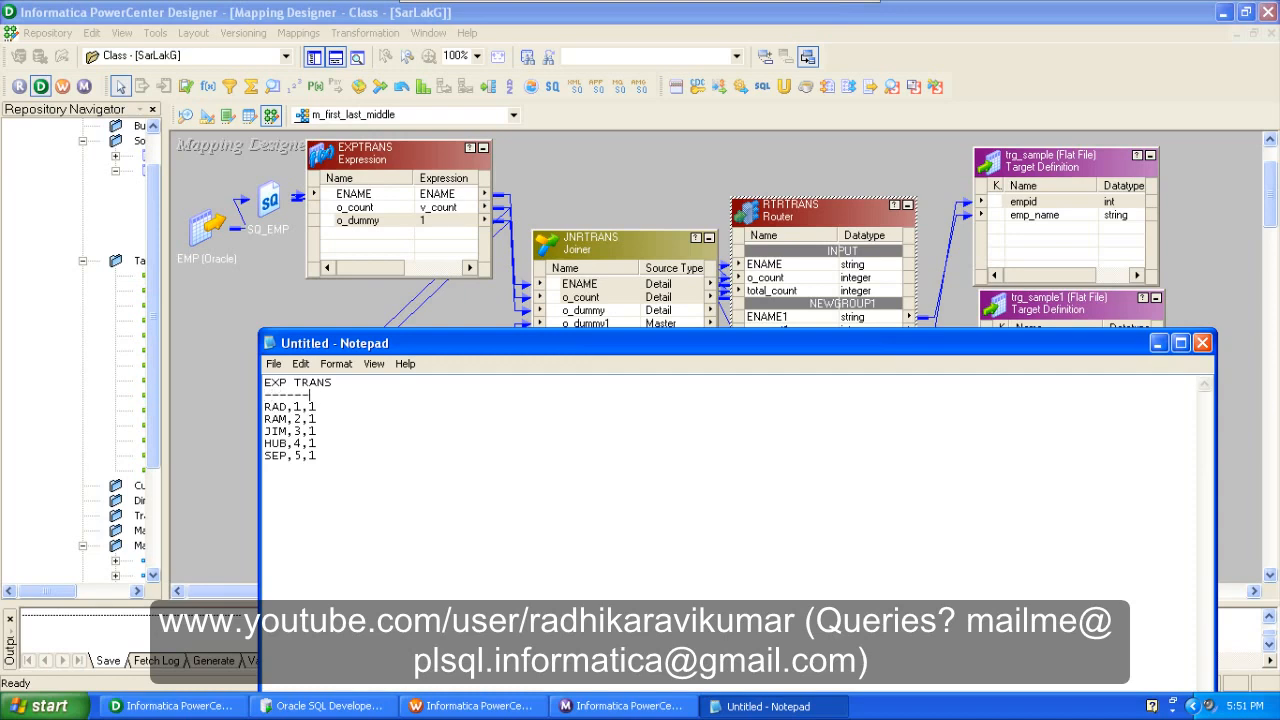
type("--")
Add an AGGR TRANS heading with a dashed underline and the row 1,5 below the sample rows.
key("Return")
left_click_drag(490, 336, 757, 194)
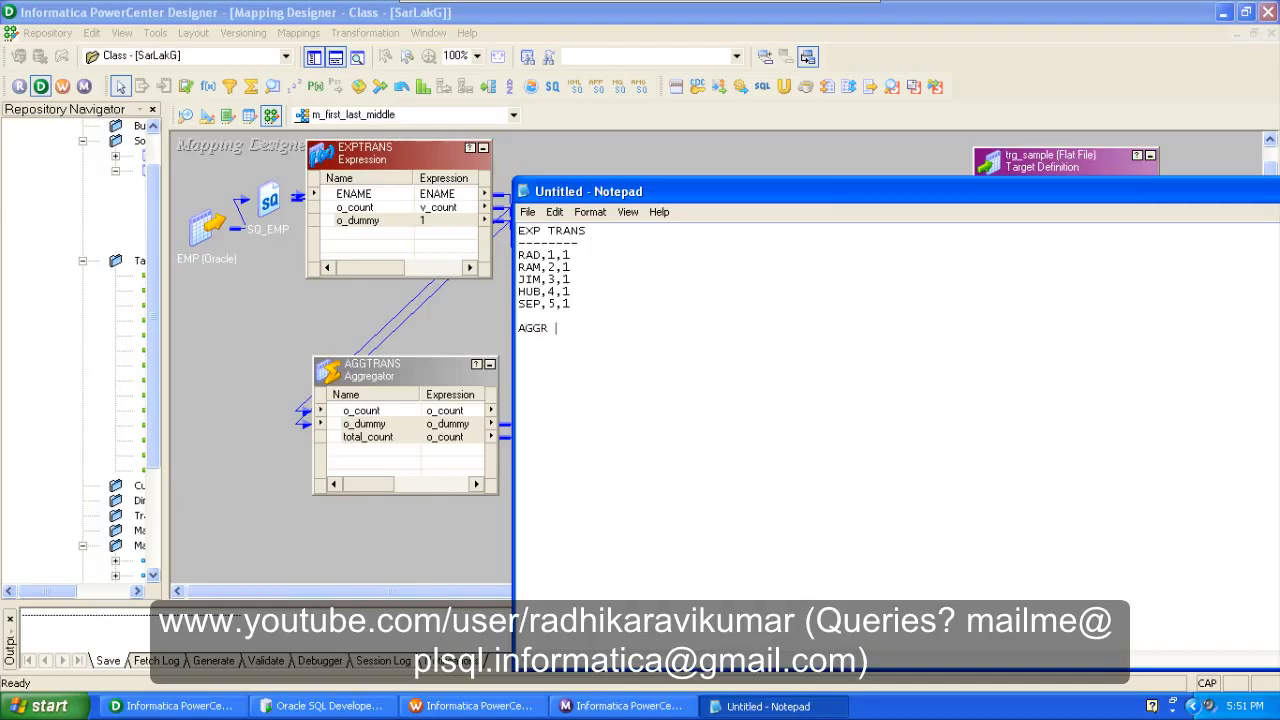
type("ANS")
type("5")
key("BackSpace")
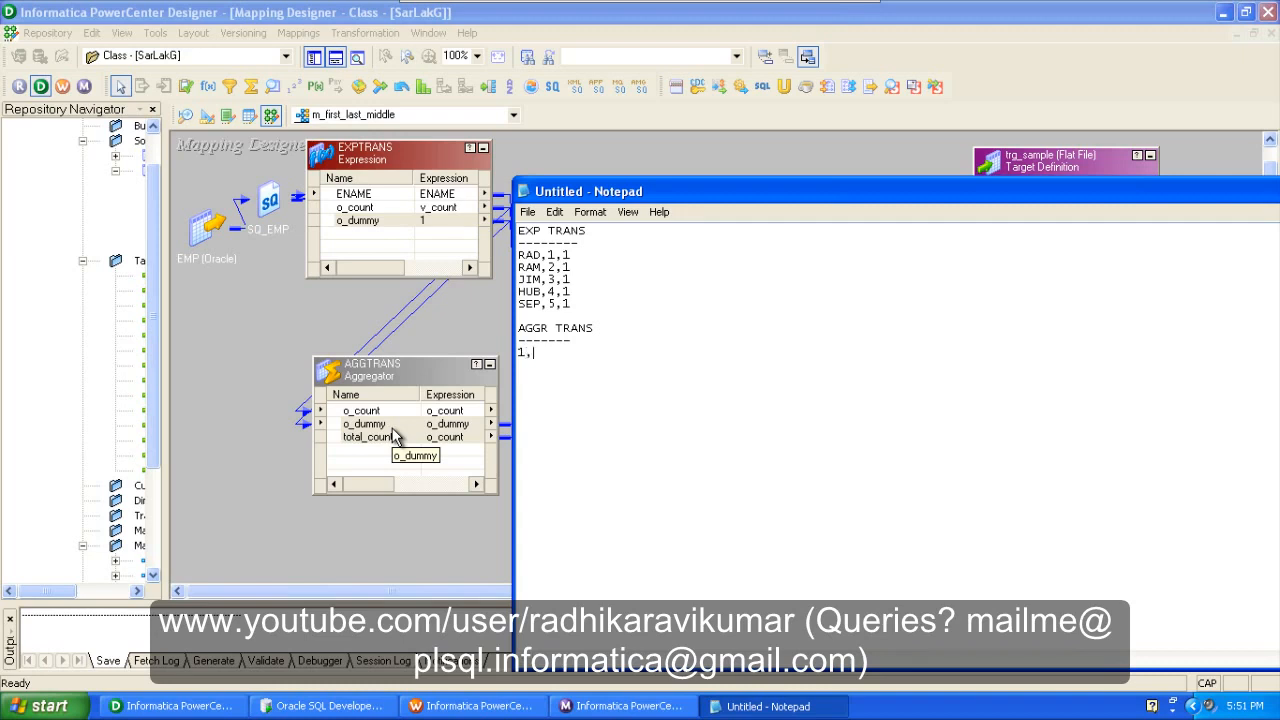
type("5")
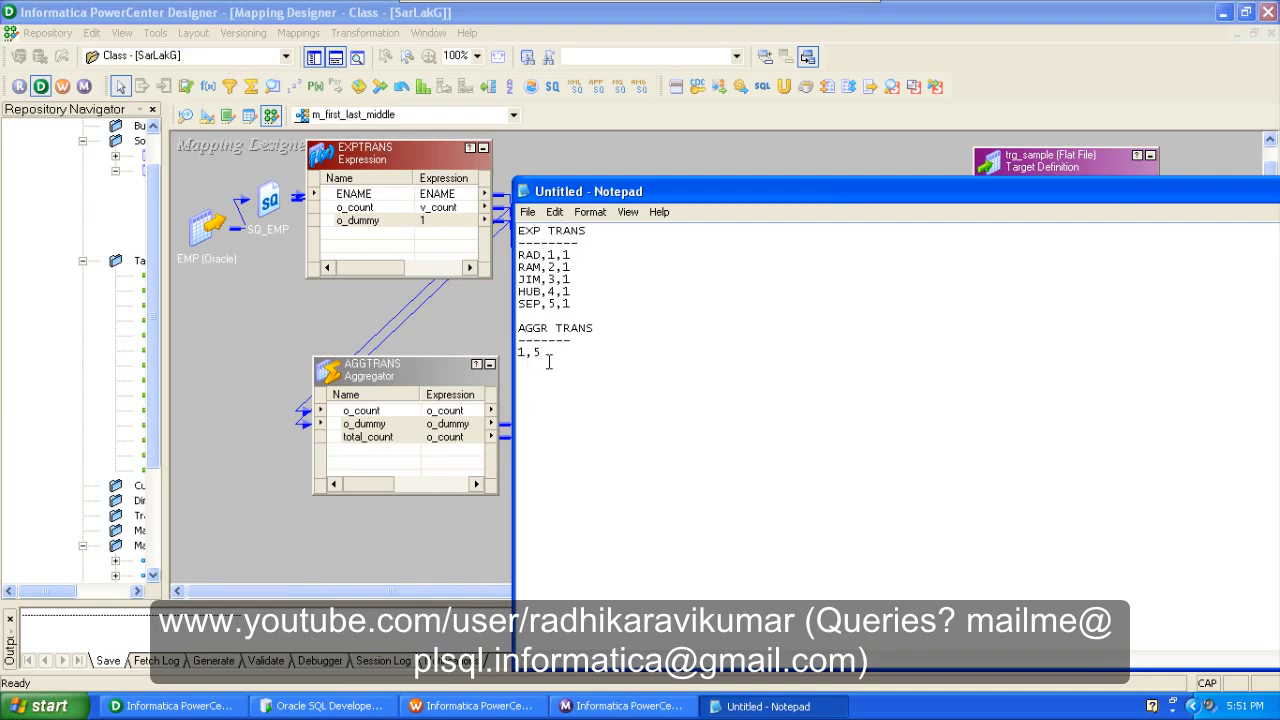
Compare the aggregator's o_dummy and total_count ports with the 1,5 row in the note.
left_click_drag(627, 178, 748, 173)
left_click(372, 425)
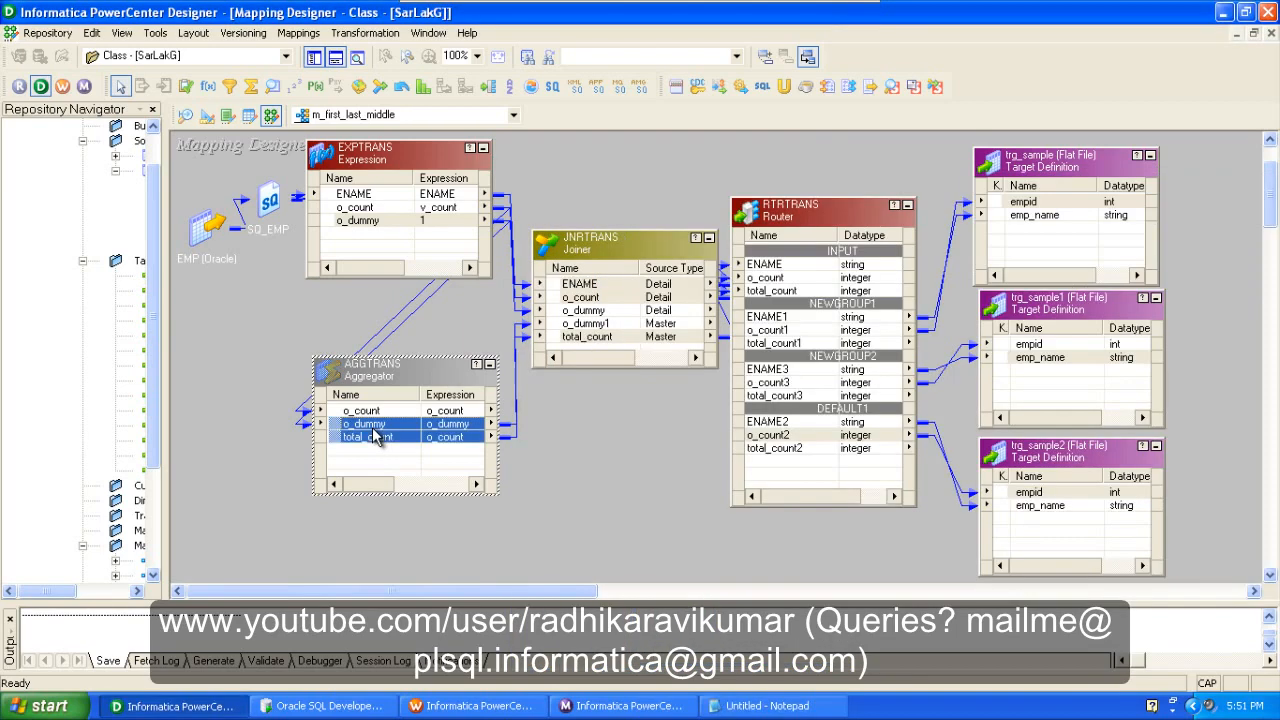
left_click(381, 441)
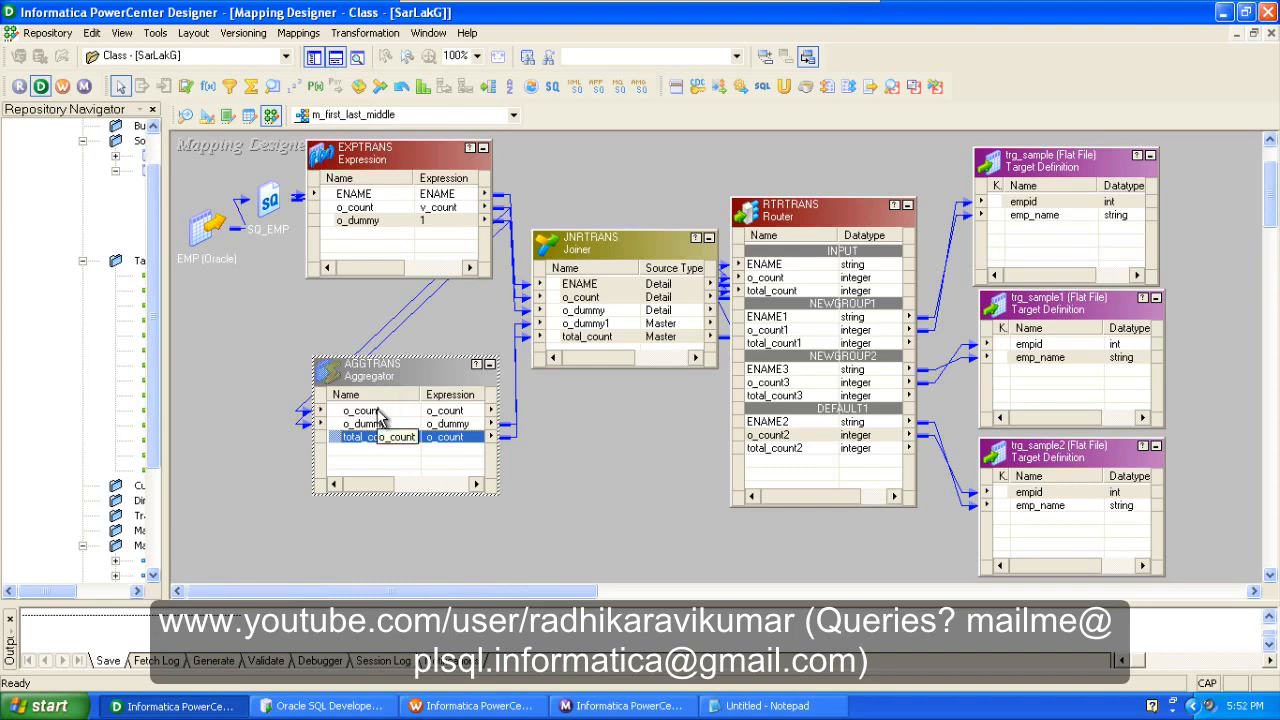
left_click(760, 706)
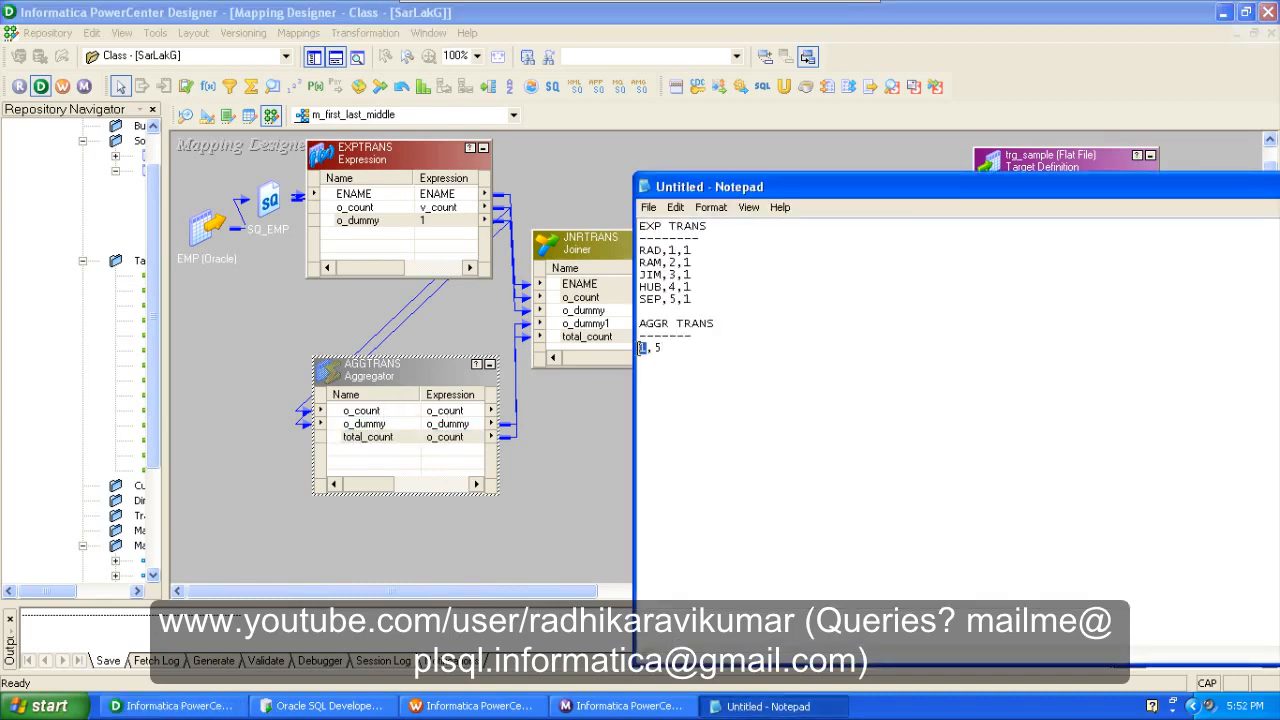
left_click_drag(637, 348, 654, 347)
Change the EXP TRANS heading to JNR TRANS and set the last value of each sample row to 5.
left_click(698, 248)
key("shift+Home")
type("JNR")
double_click(688, 262)
type("55")
double_click(688, 286)
type("5")
double_click(686, 298)
type("5")
Delete the AGGR TRANS section from the note and move the Notepad window so the trg_sample target is uncovered.
left_click_drag(645, 318, 703, 370)
key("Delete")
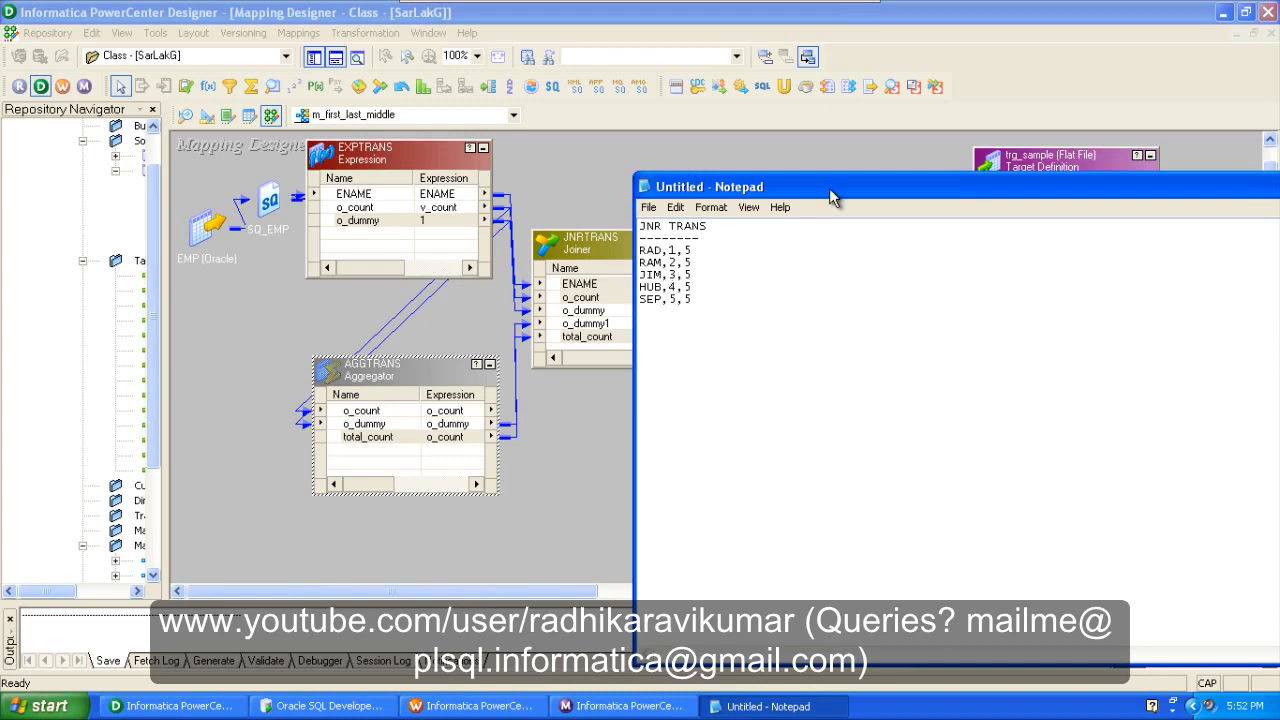
left_click_drag(832, 179, 930, 173)
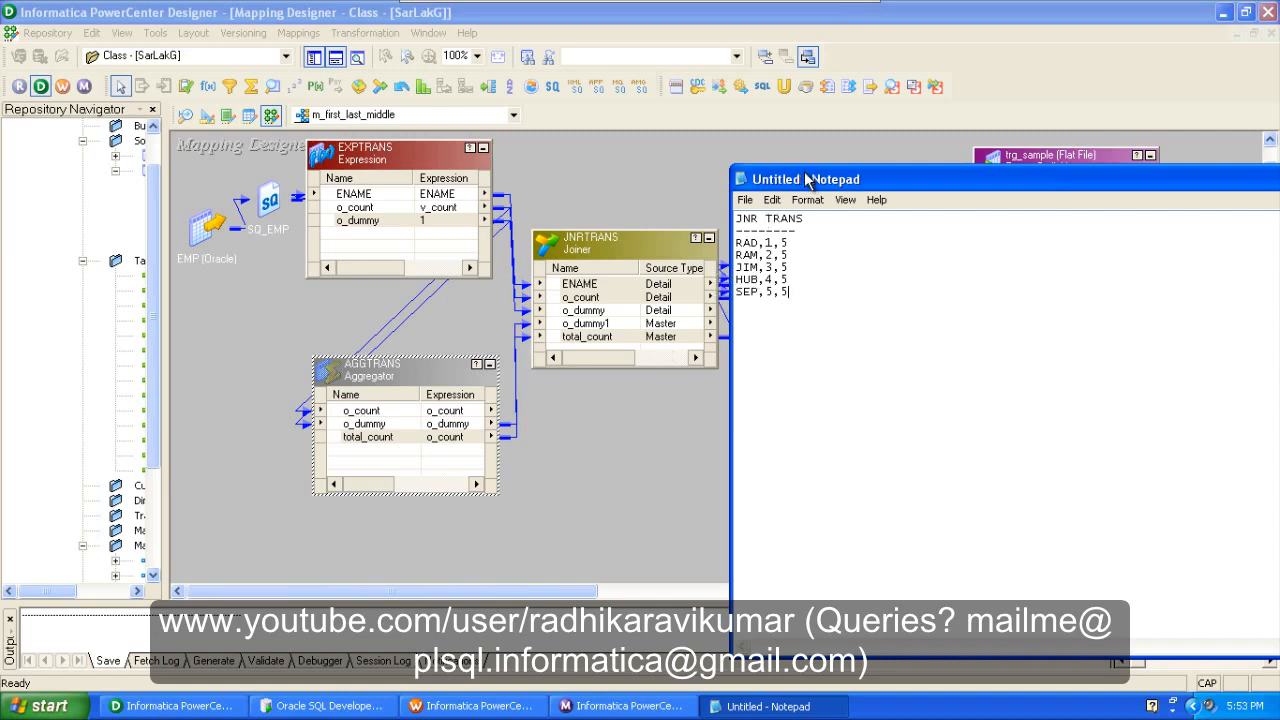
left_click(740, 219)
left_click_drag(797, 290, 735, 214)
left_click_drag(808, 179, 246, 281)
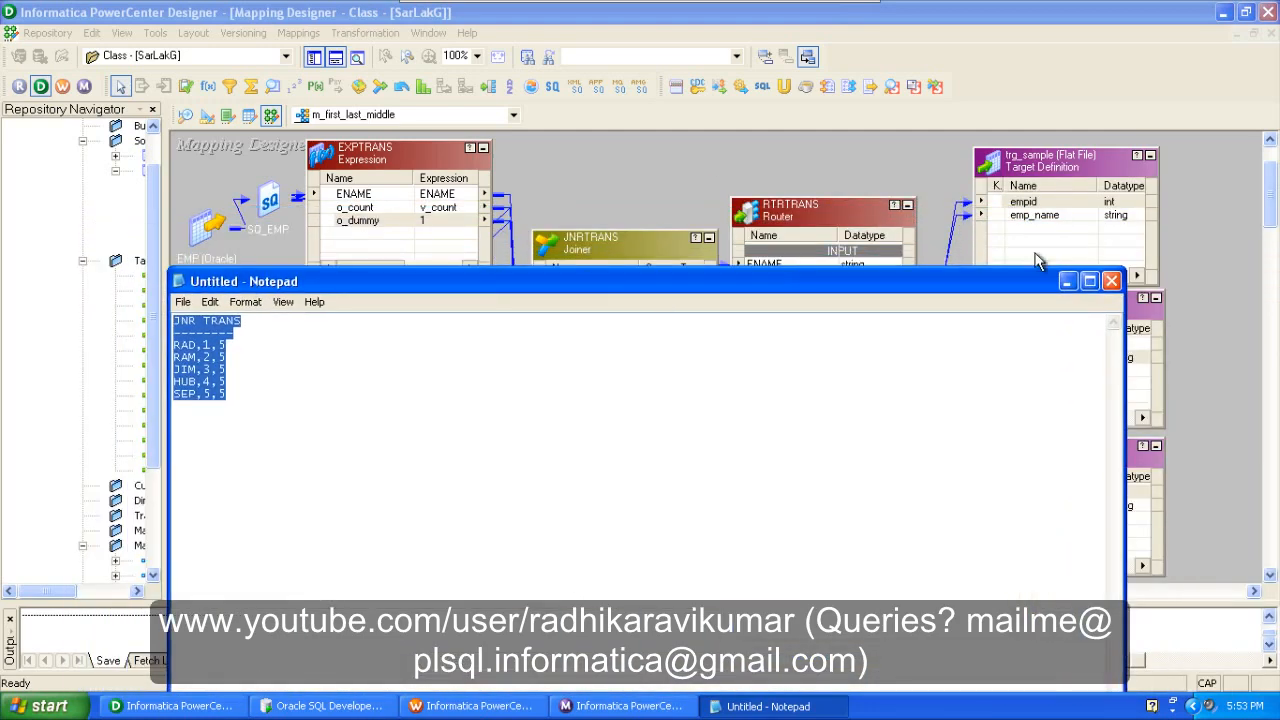
Open the RTRTRANS router in the mapping and examine its group filter conditions.
left_click(1066, 281)
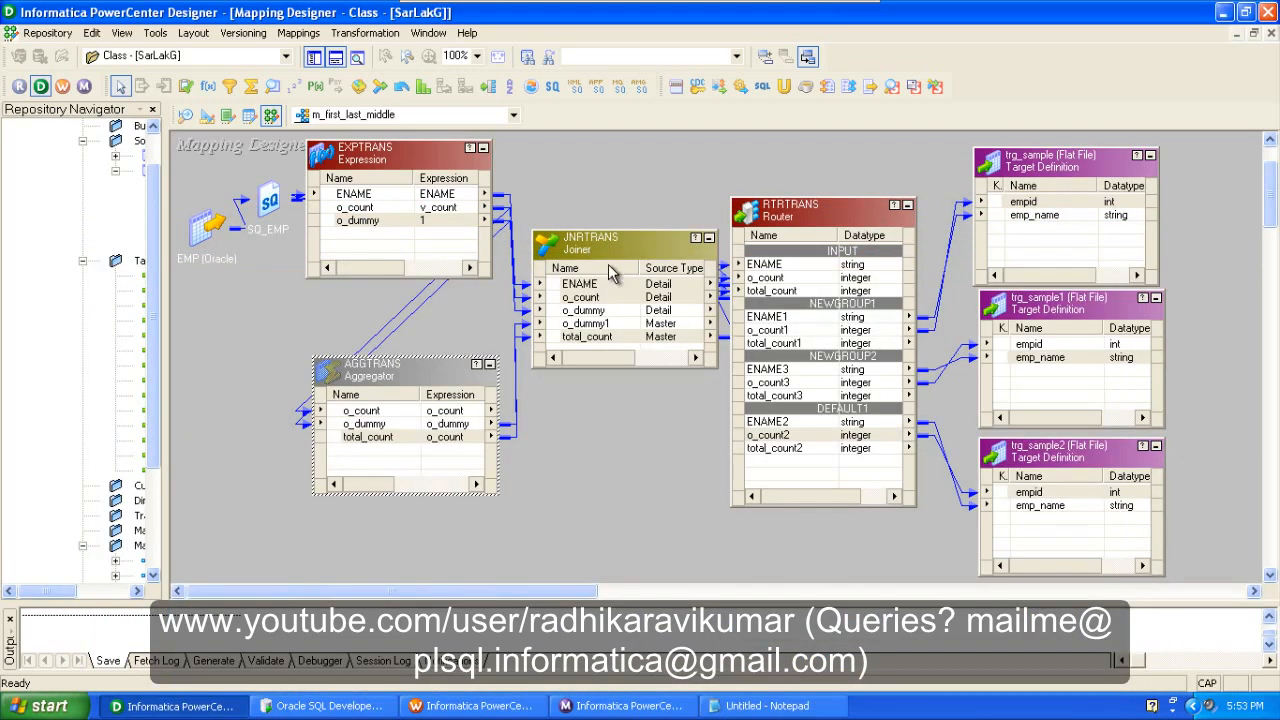
double_click(800, 222)
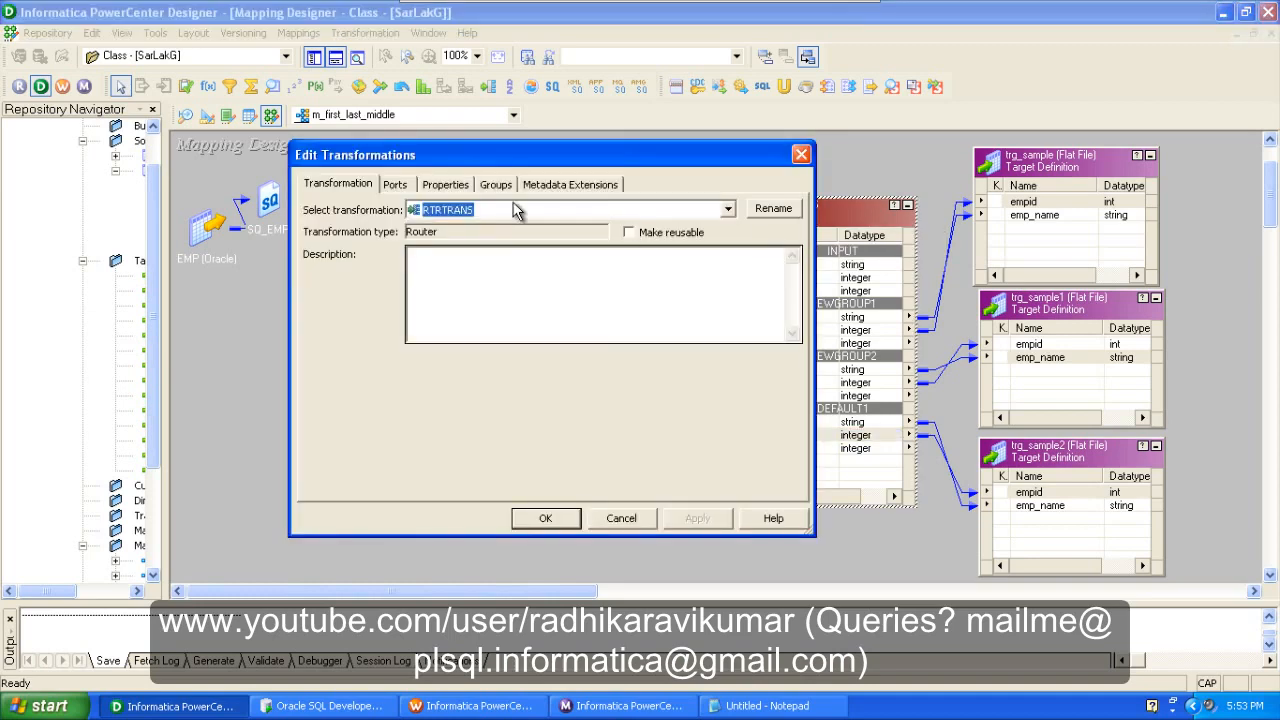
left_click(446, 186)
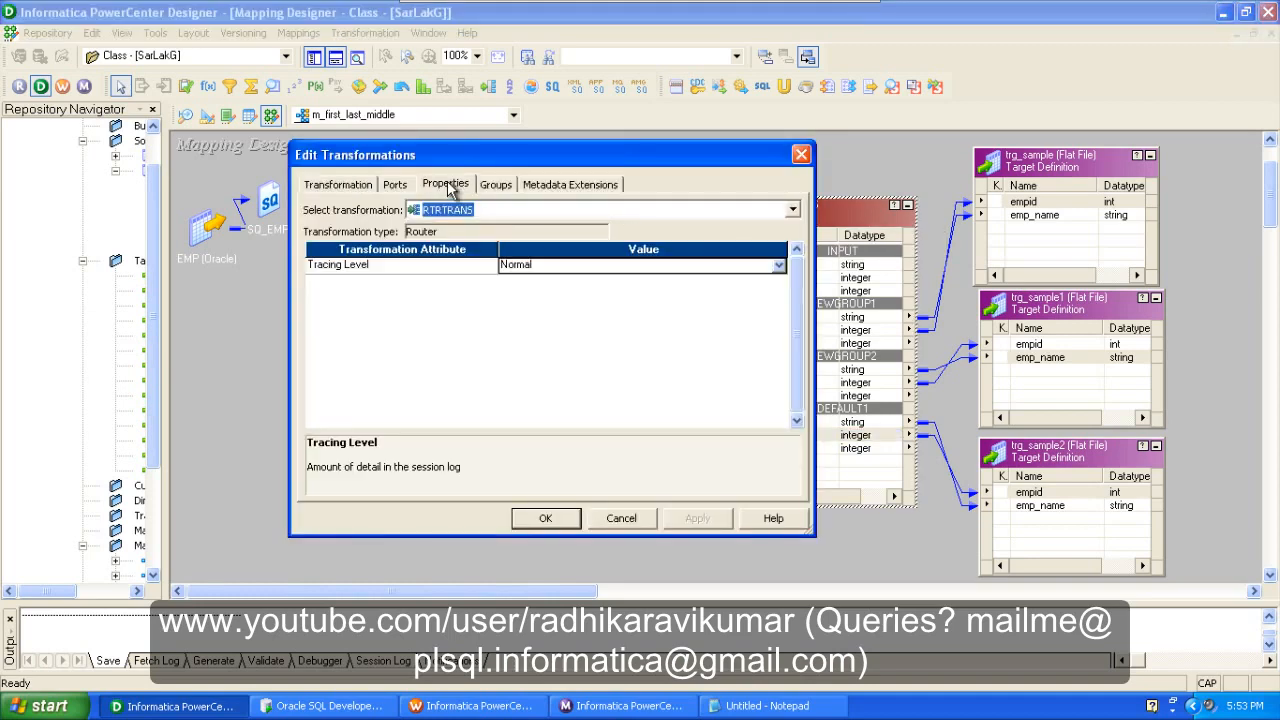
left_click(498, 186)
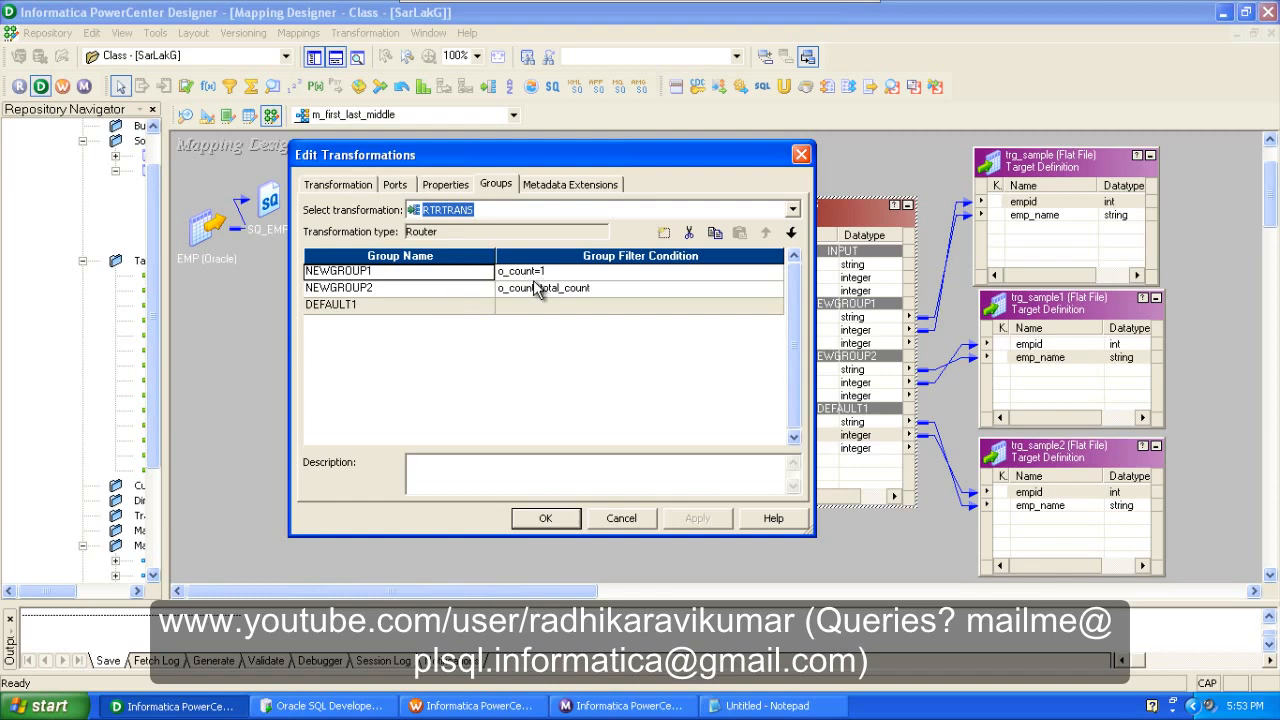
Compare the first and last sample rows in the Notepad note with the router's NEWGROUP1 and NEWGROUP2 filter conditions.
left_click(741, 708)
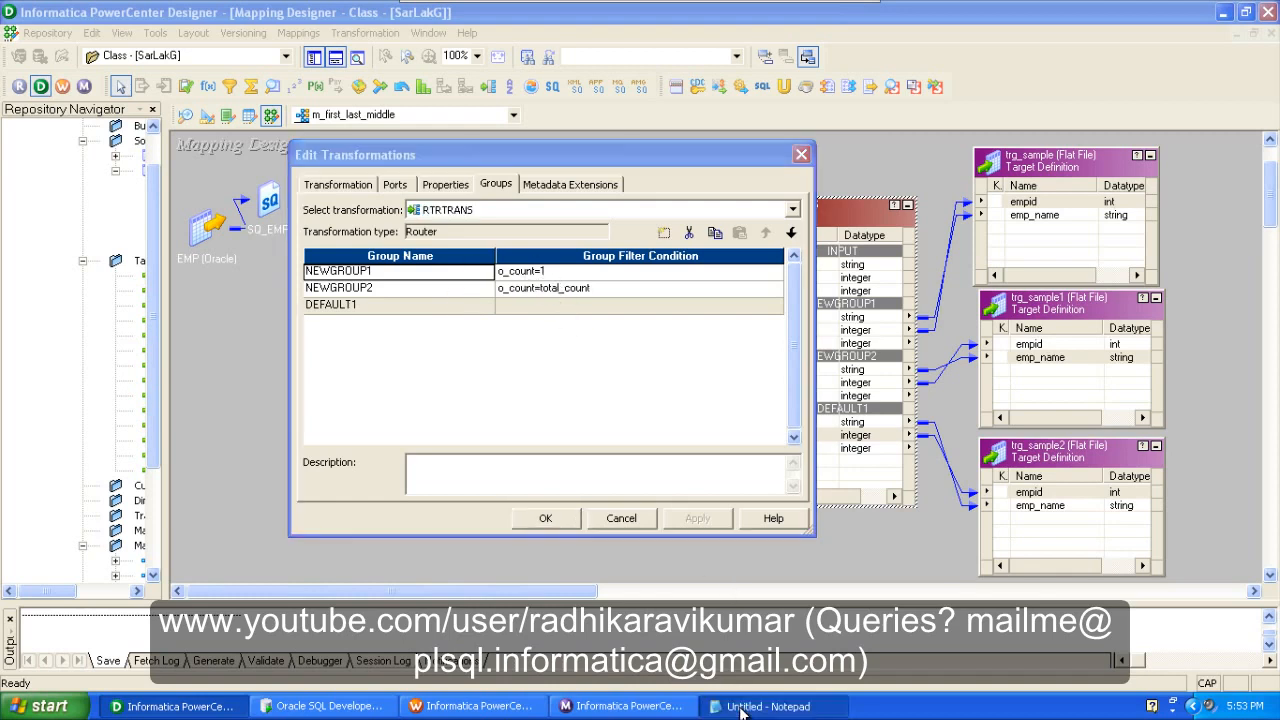
left_click(210, 343)
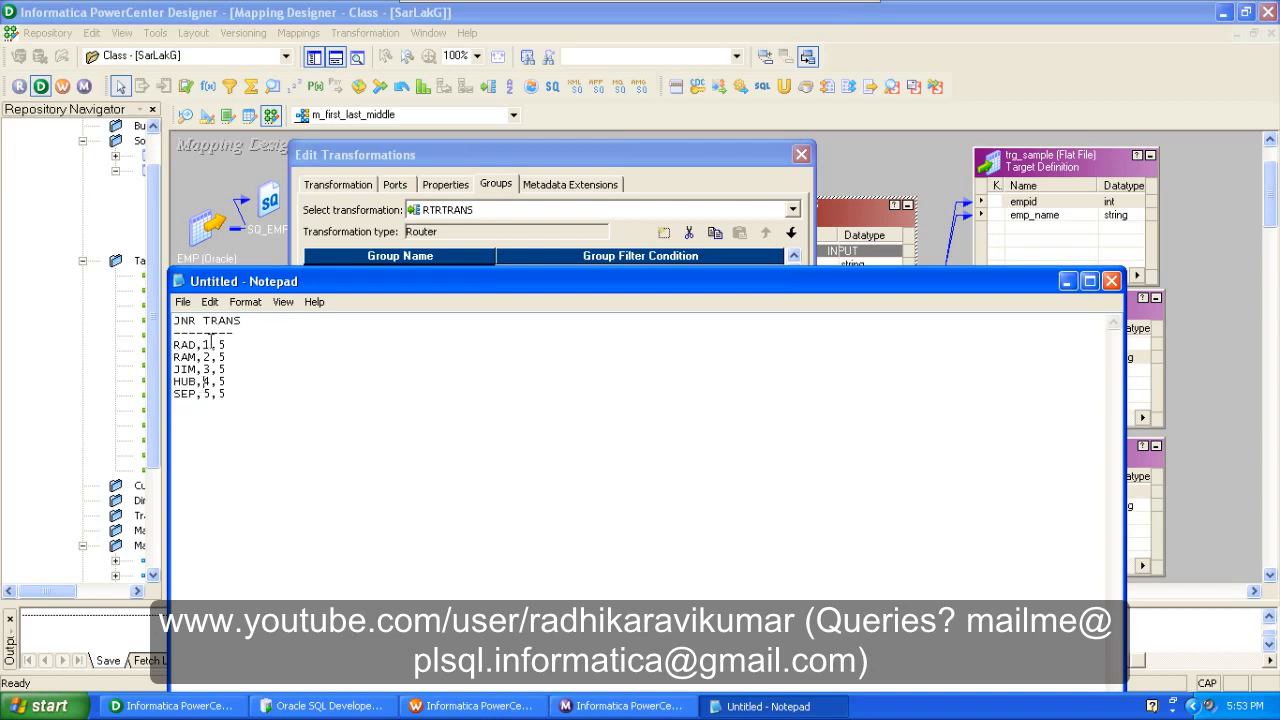
left_click_drag(211, 344, 162, 346)
left_click(1066, 281)
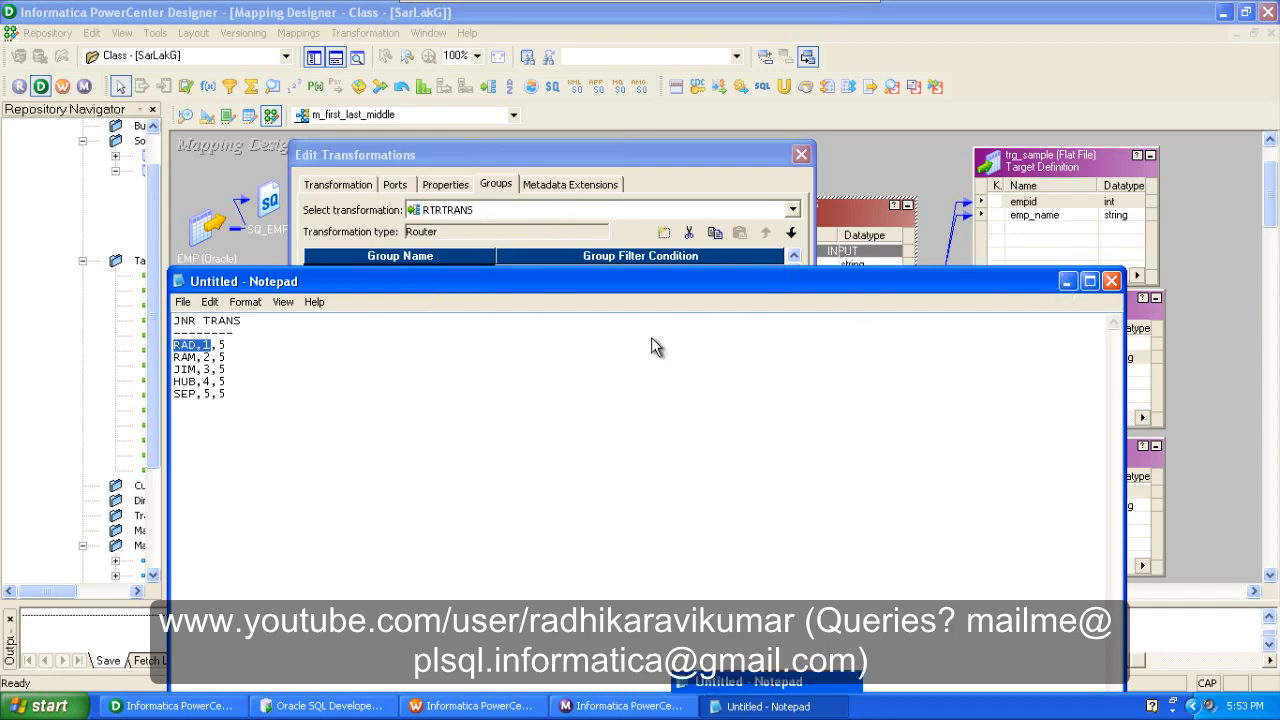
left_click(737, 707)
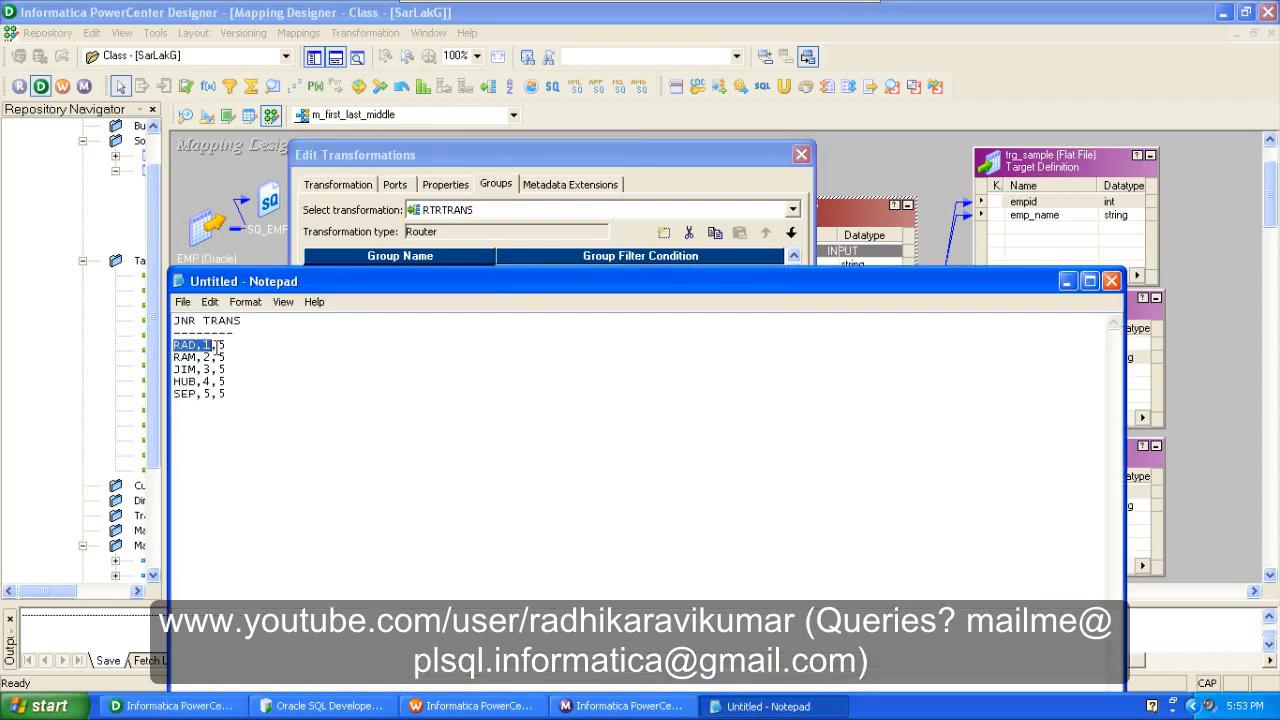
left_click_drag(216, 345, 228, 345)
mouse_move(218, 394)
left_mouse_down()
mouse_move(231, 394)
mouse_move(192, 396)
mouse_move(230, 394)
left_mouse_up()
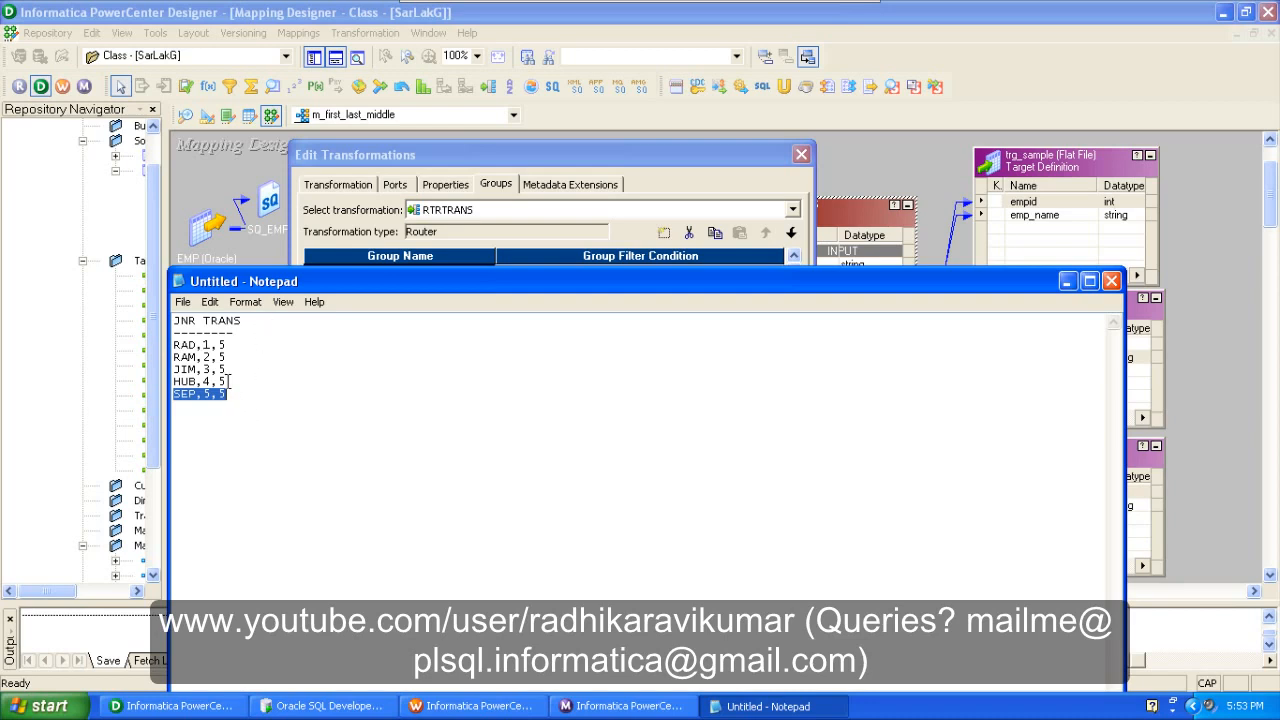
left_click_drag(173, 344, 248, 342)
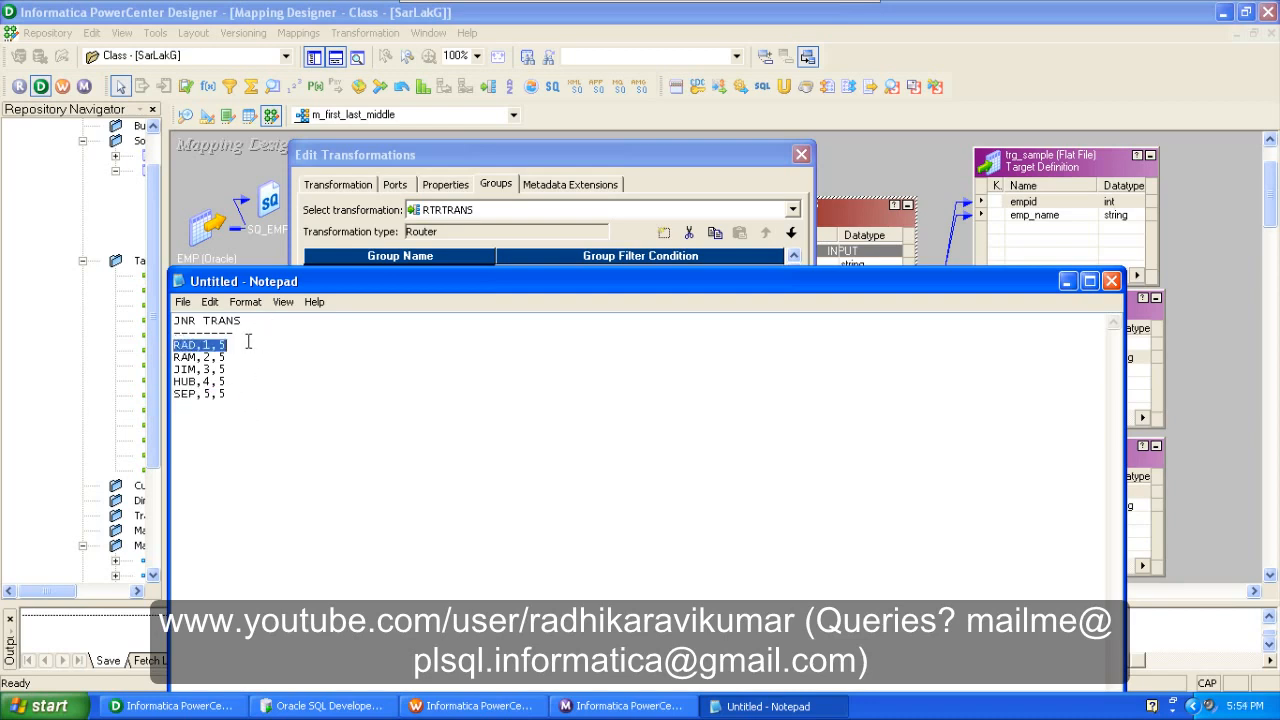
left_click_drag(175, 395, 231, 396)
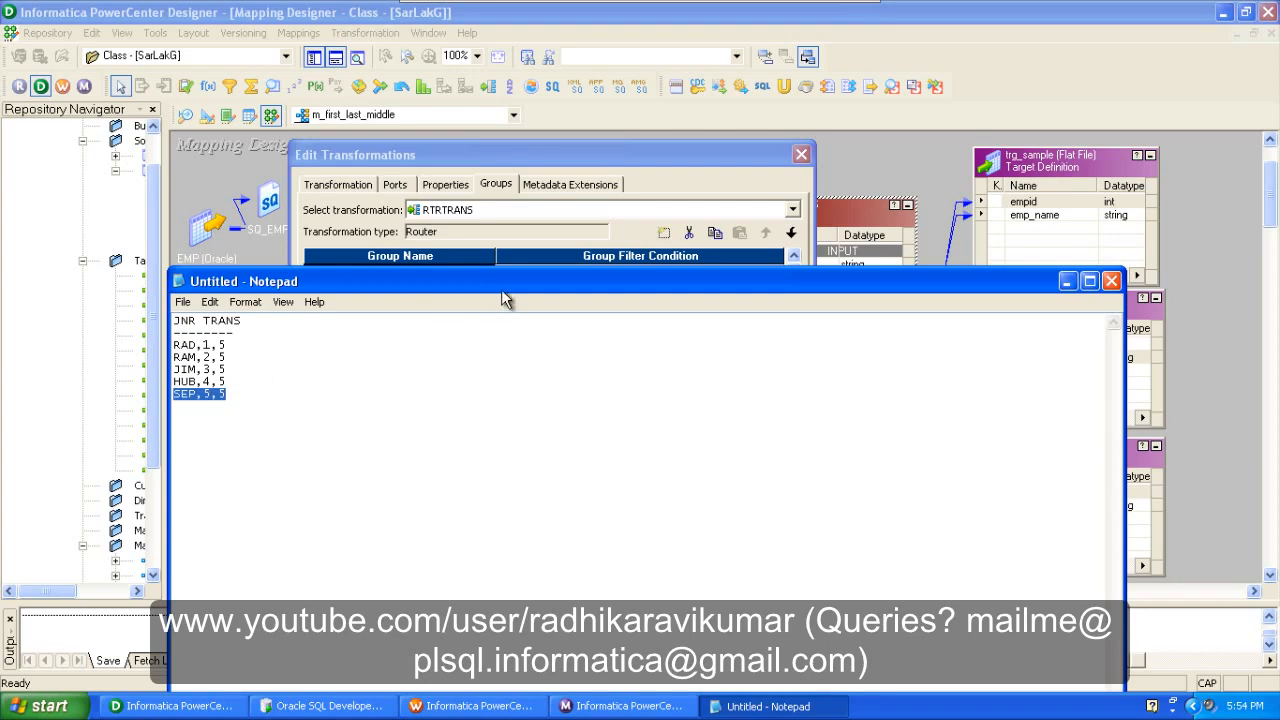
left_click(1066, 281)
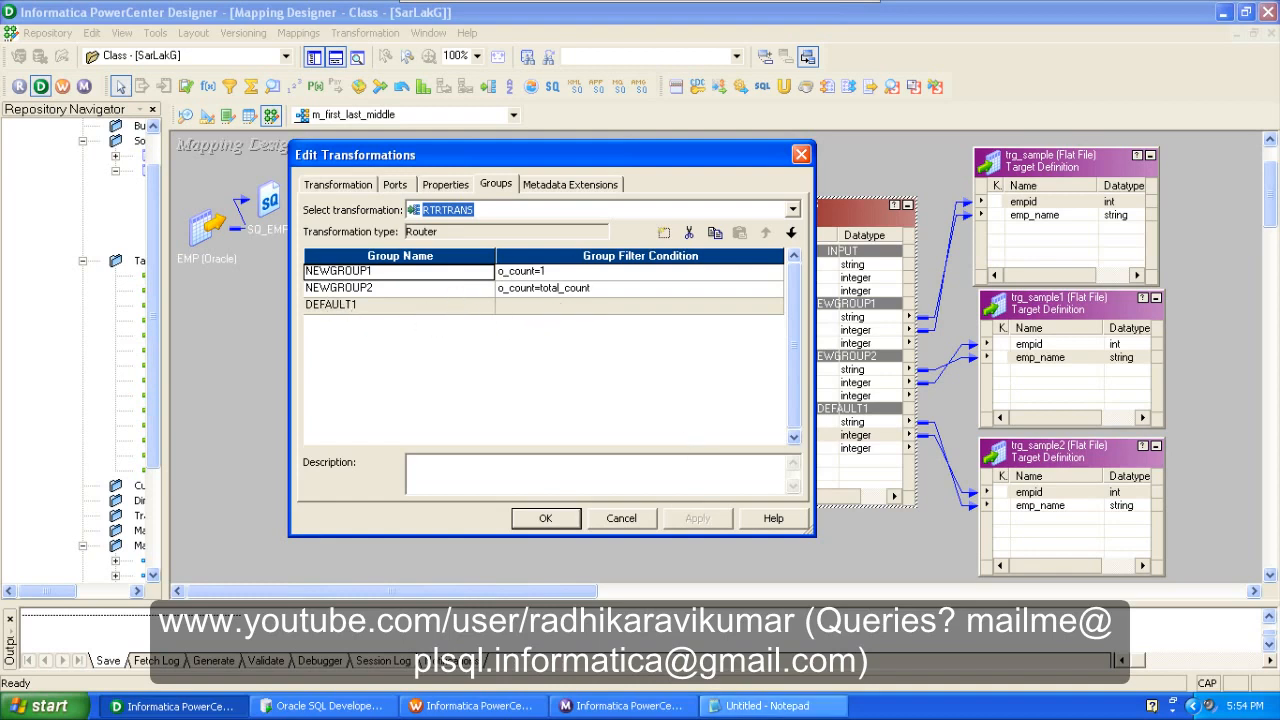
Examine which sample rows in the Notepad note fall into the router's DEFAULT1 group, and close the router's settings.
left_click(757, 706)
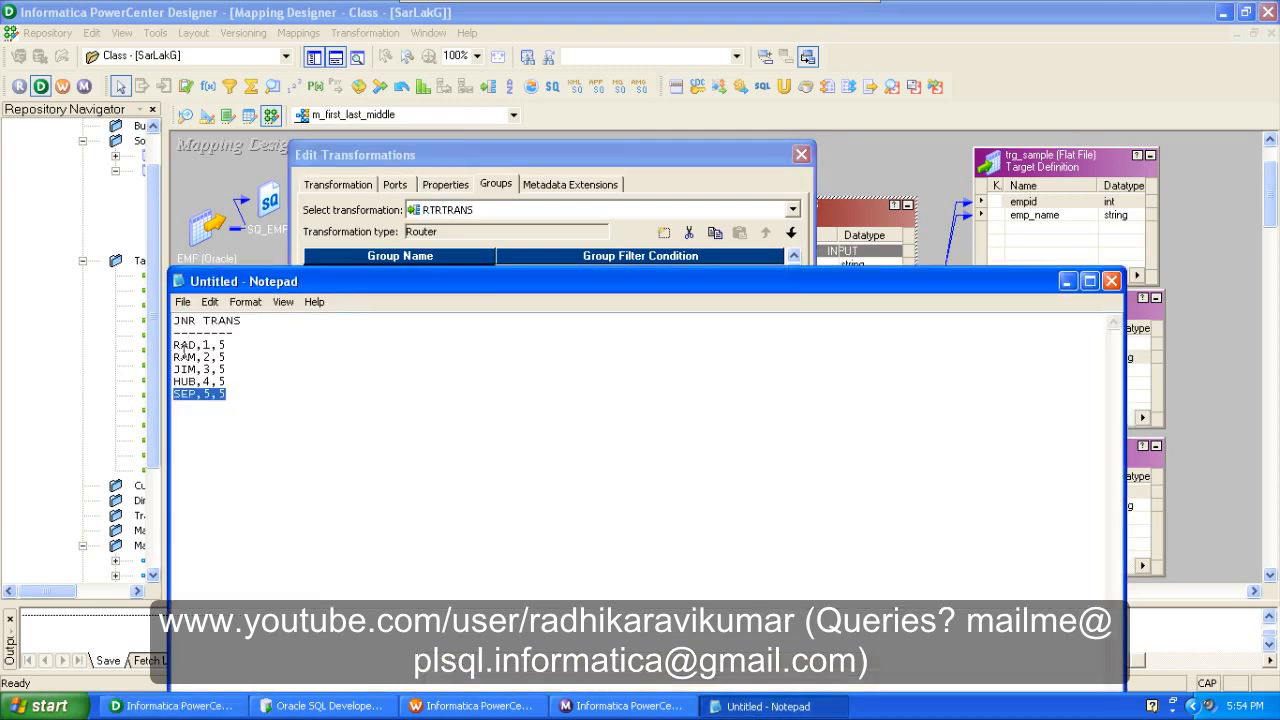
left_click_drag(175, 357, 233, 381)
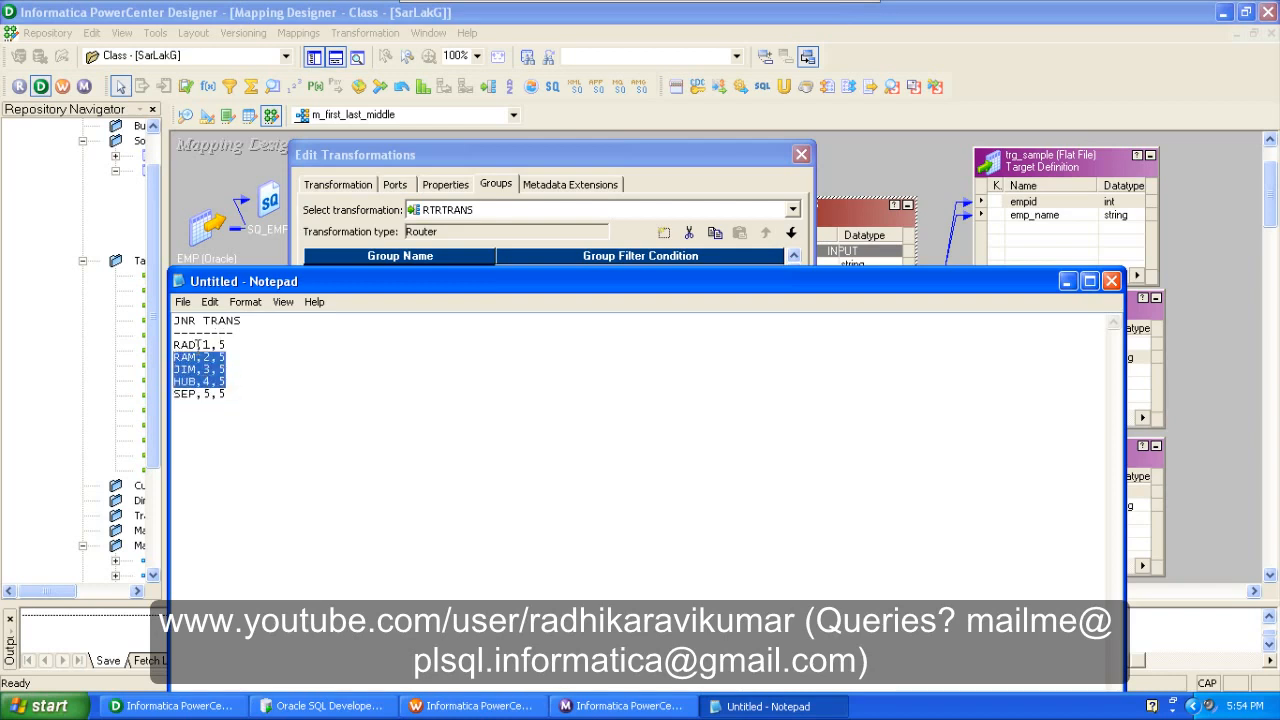
left_click(245, 360)
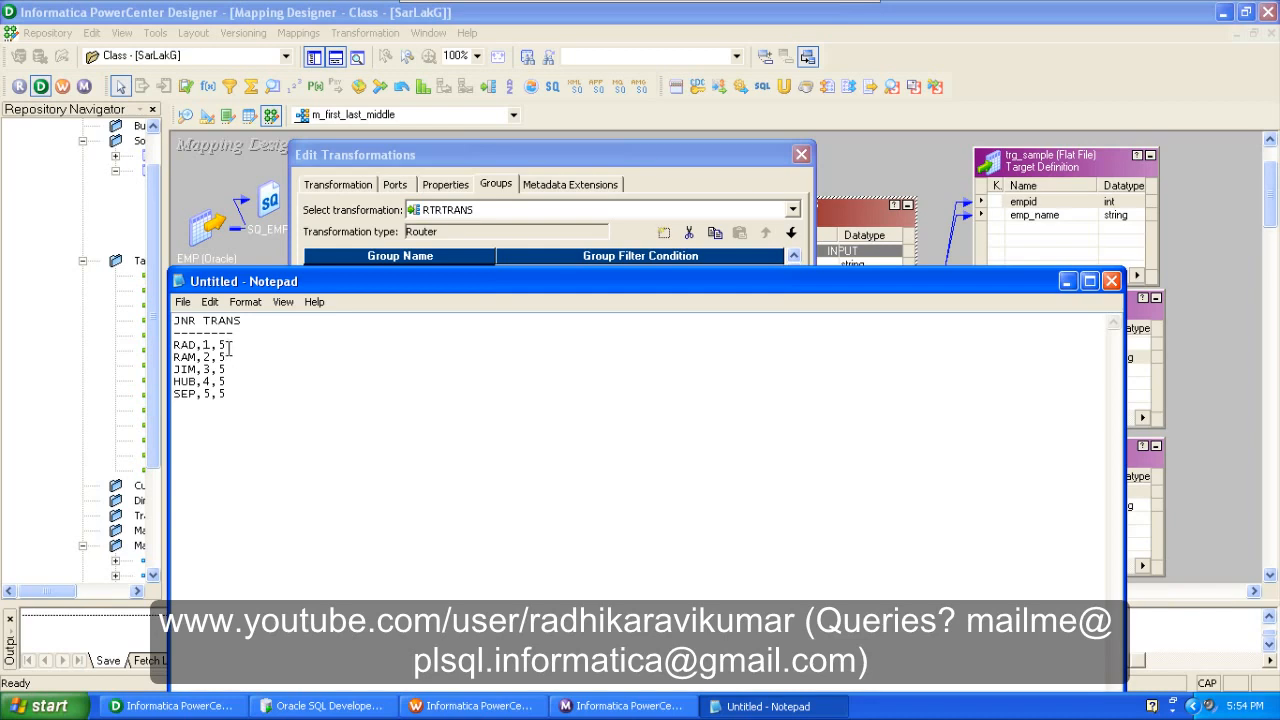
left_click_drag(229, 345, 174, 346)
left_click_drag(229, 393, 173, 395)
left_click_drag(175, 356, 228, 382)
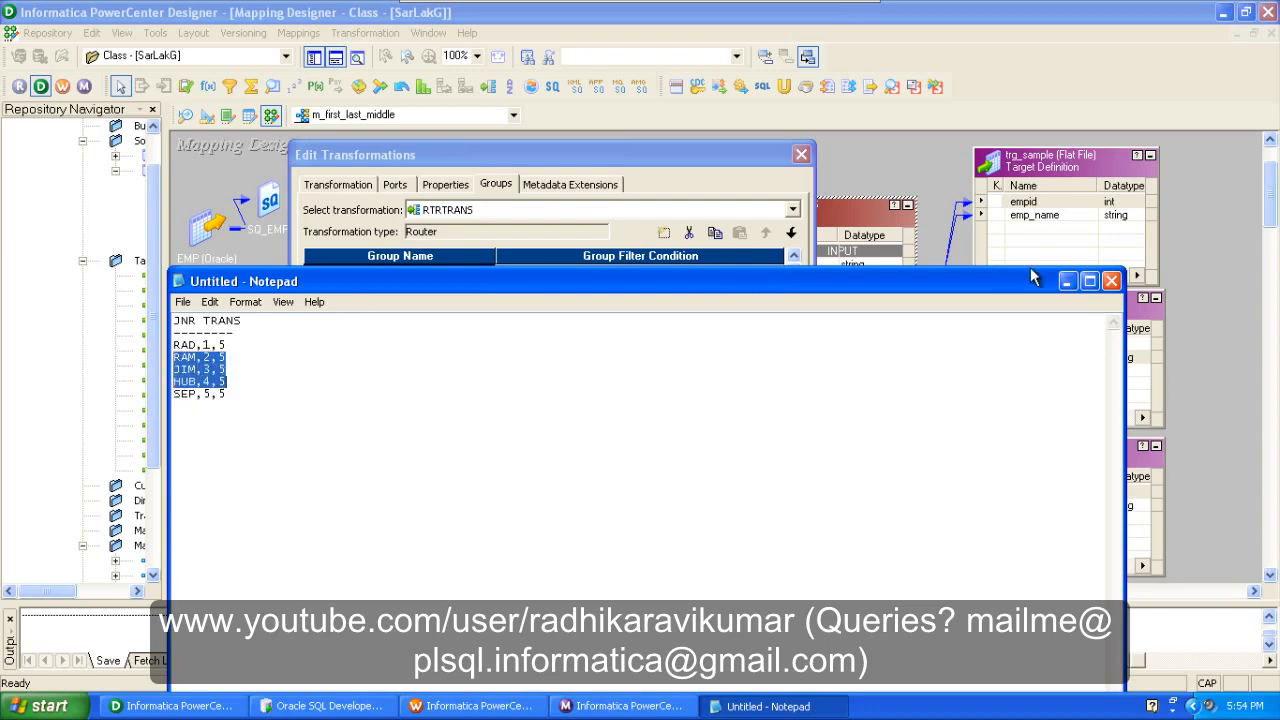
left_click(1066, 281)
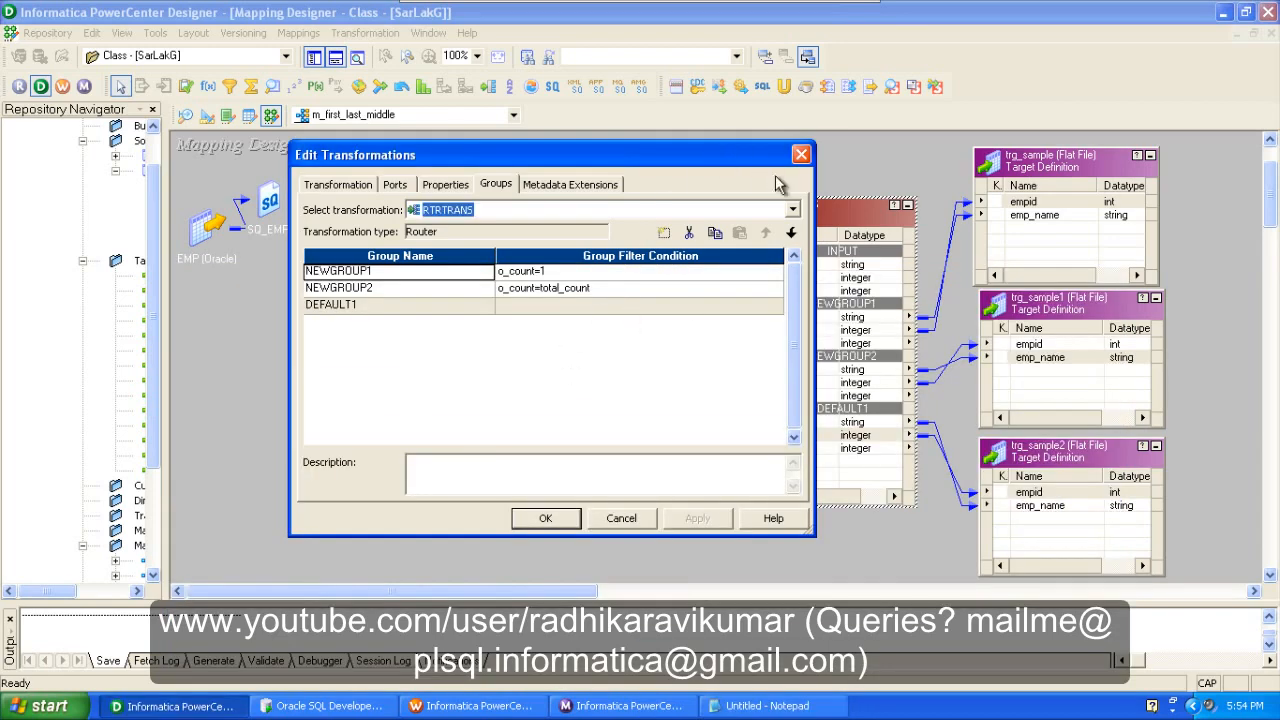
left_click(546, 517)
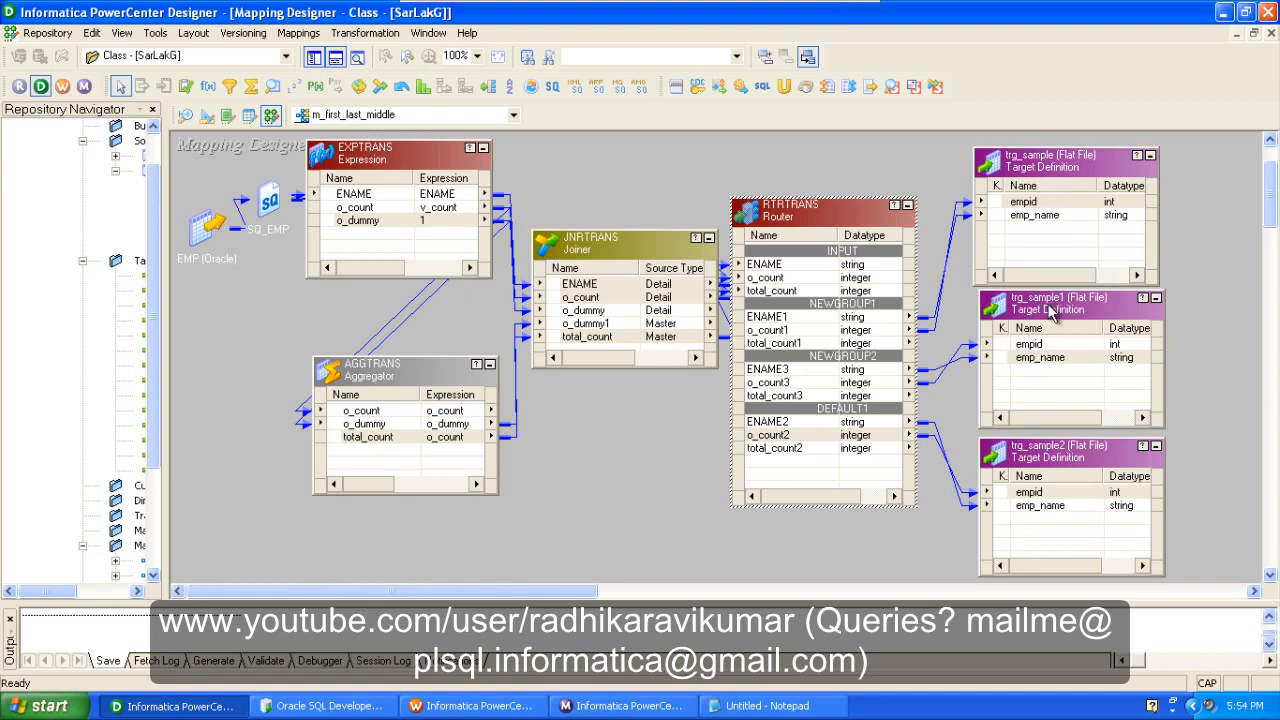
Move the trg_sample, trg_sample1 and trg_sample2 targets farther from the router so their links are spread out.
left_click(848, 321)
left_click(844, 331)
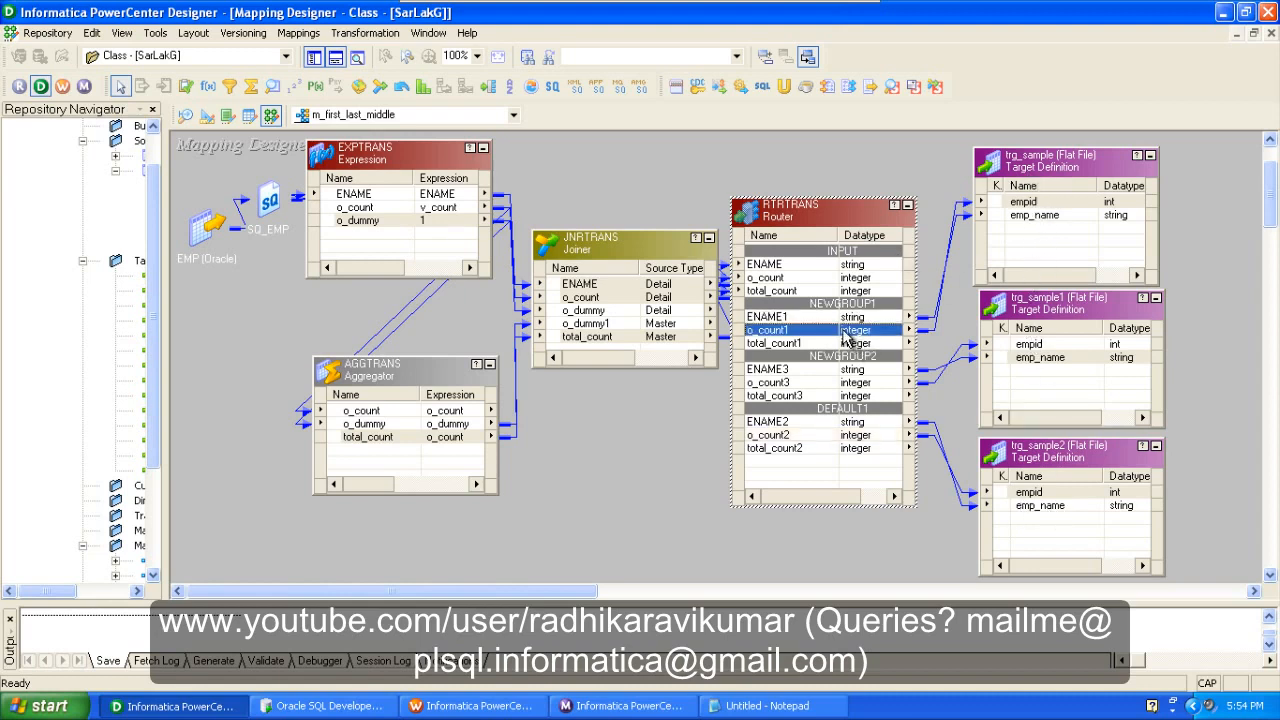
left_click(1043, 157)
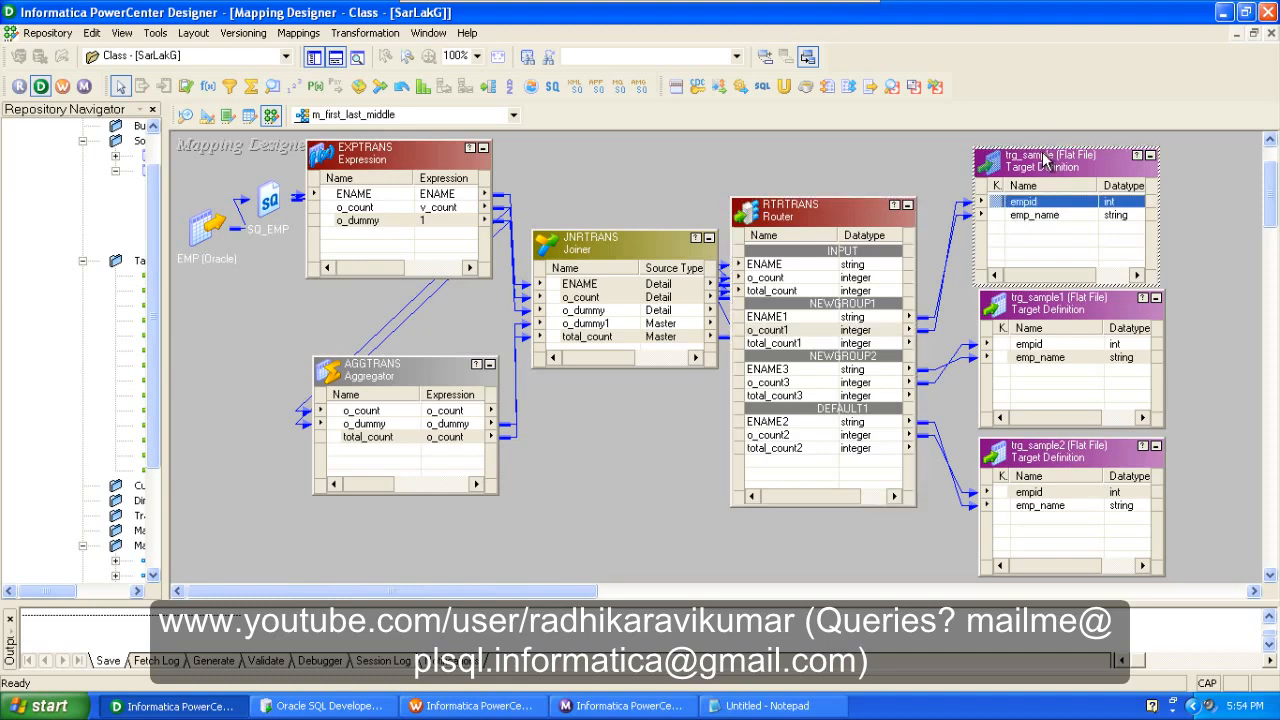
left_click_drag(1043, 157, 1108, 159)
left_click_drag(1035, 358, 1086, 377)
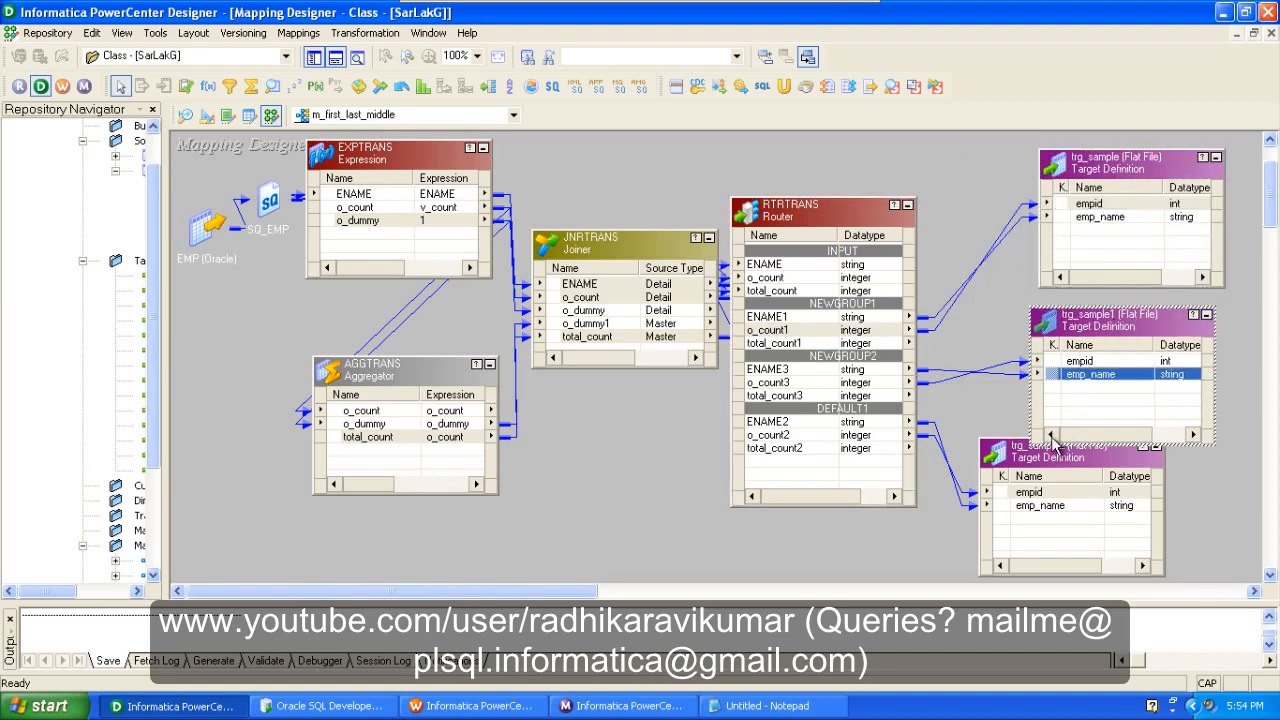
left_click_drag(1006, 458, 1072, 466)
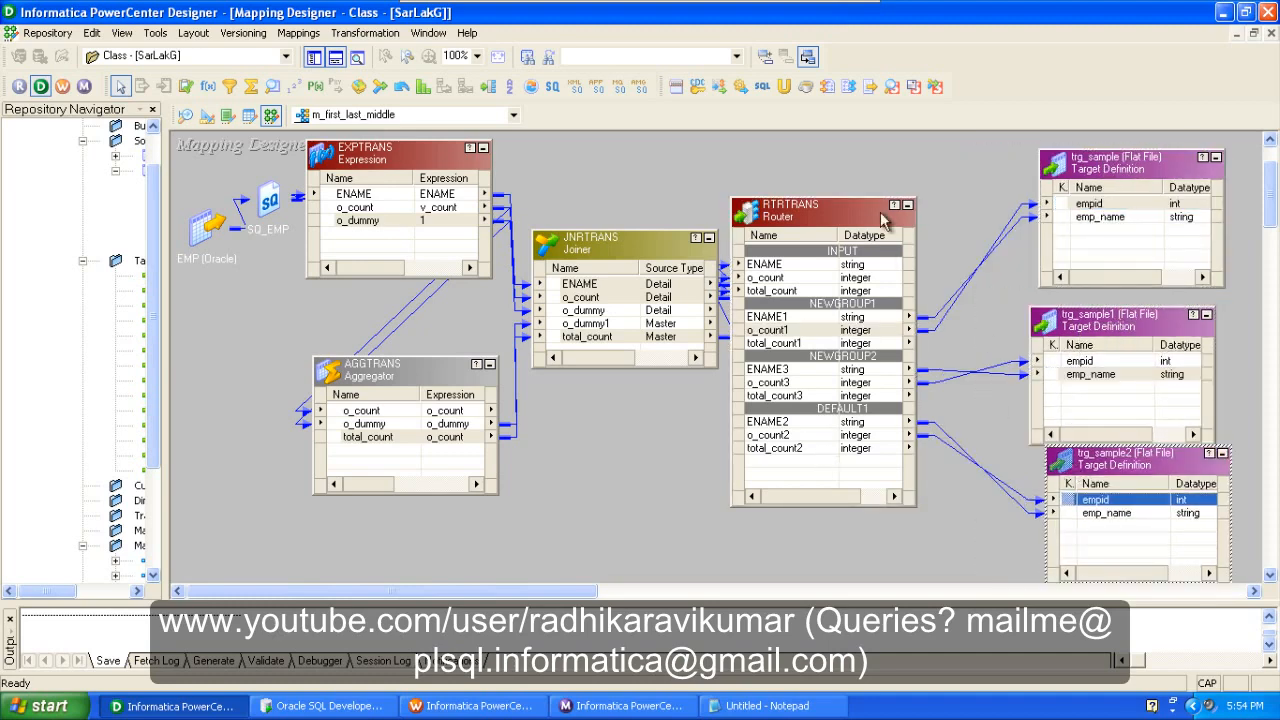
Start the s_first_last_middle session task in Workflow Manager and check its run status in Workflow Monitor.
left_click(440, 706)
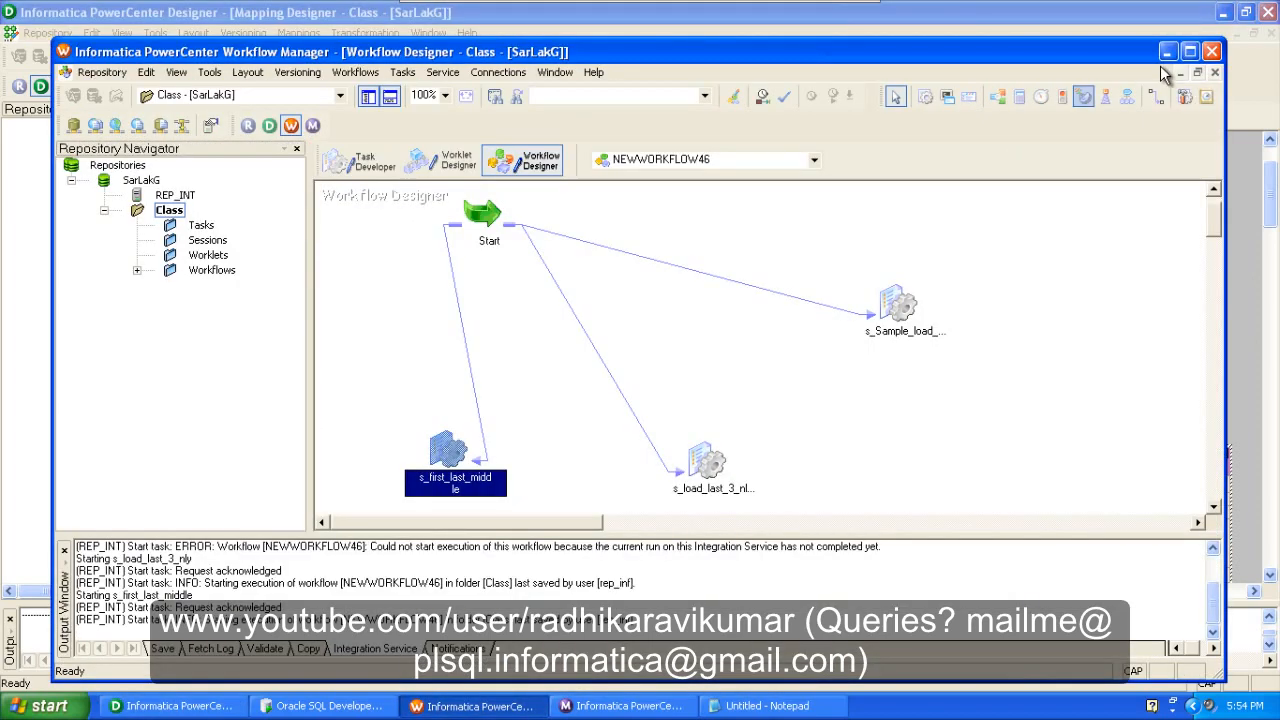
left_click(524, 340)
mouse_move(443, 452)
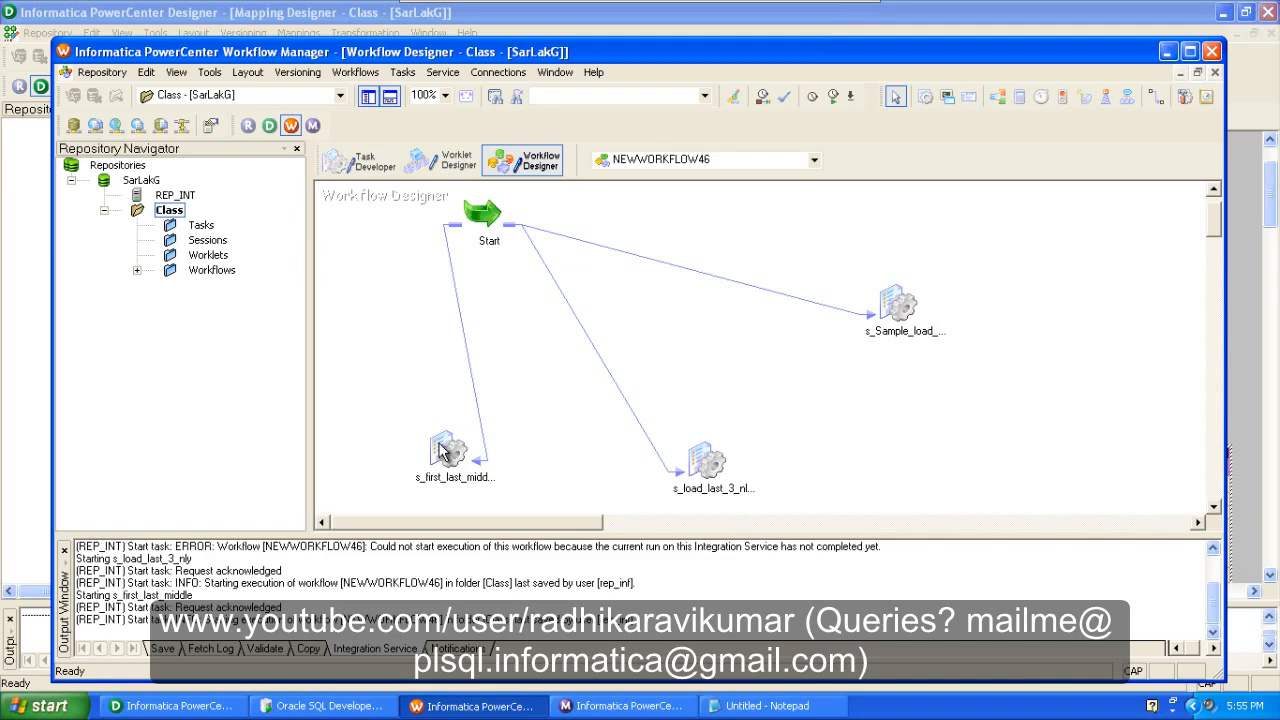
left_click(443, 452)
right_click(443, 452)
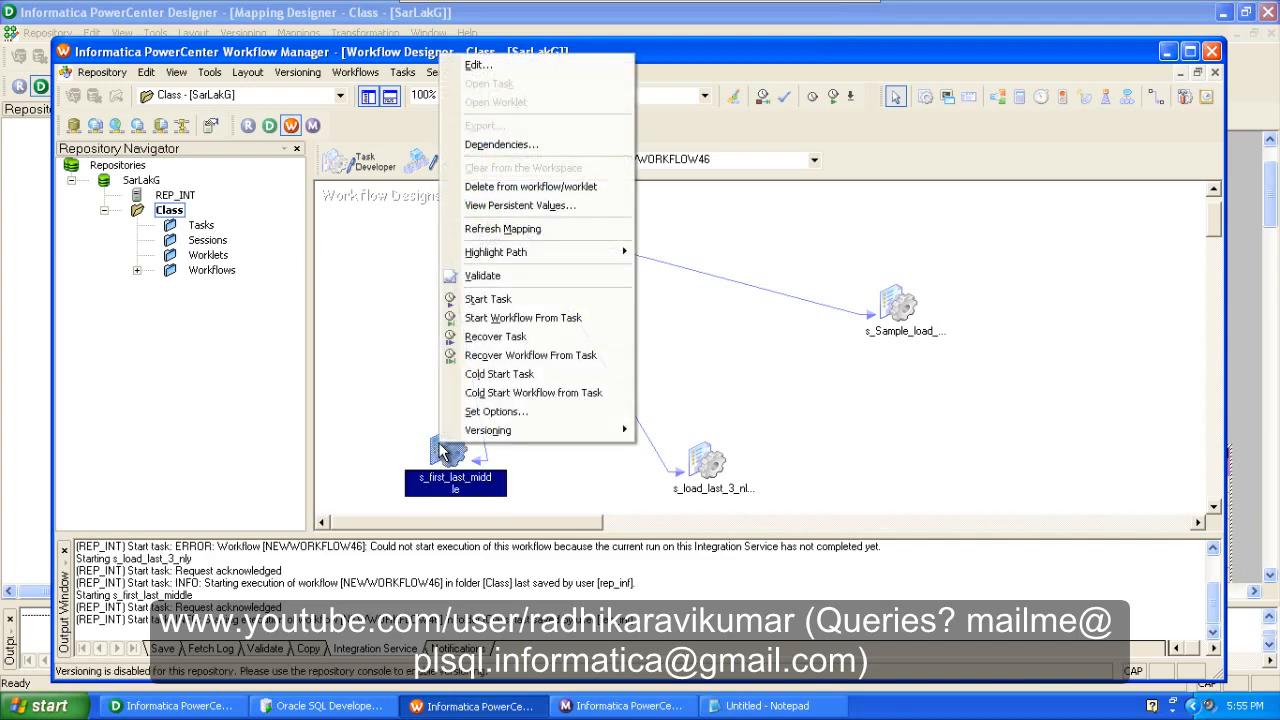
left_click(488, 299)
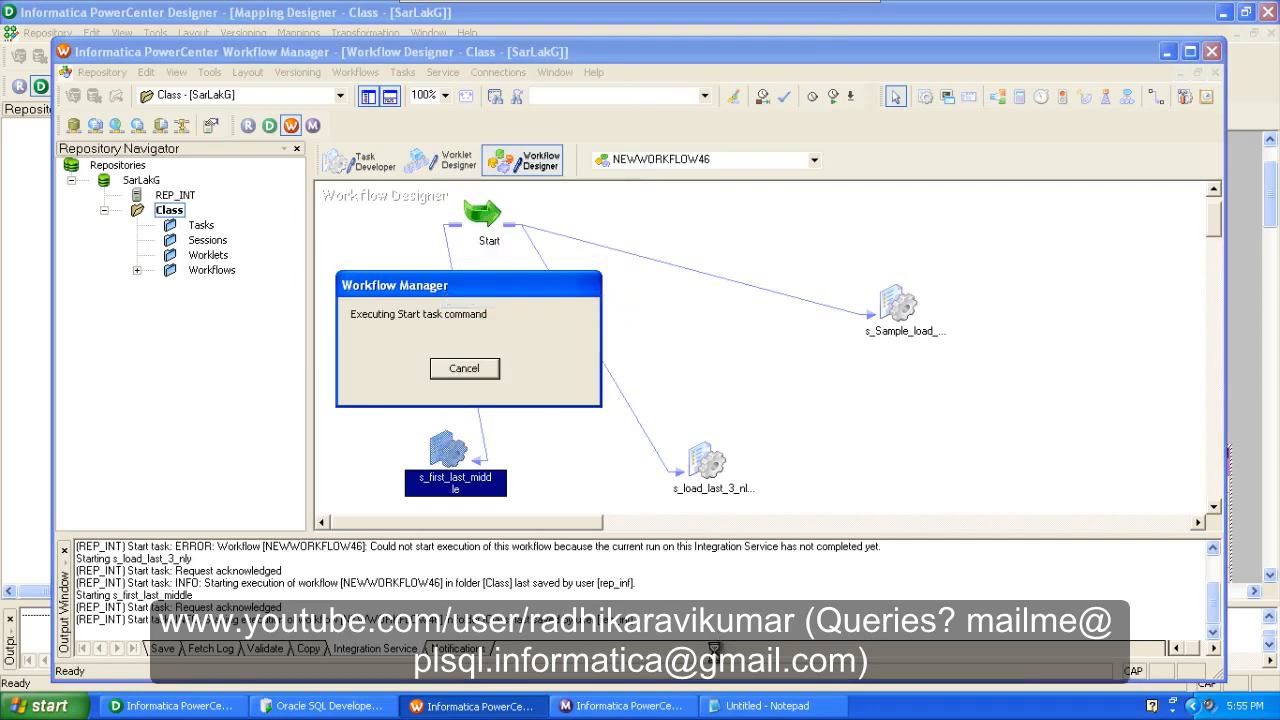
left_click(640, 708)
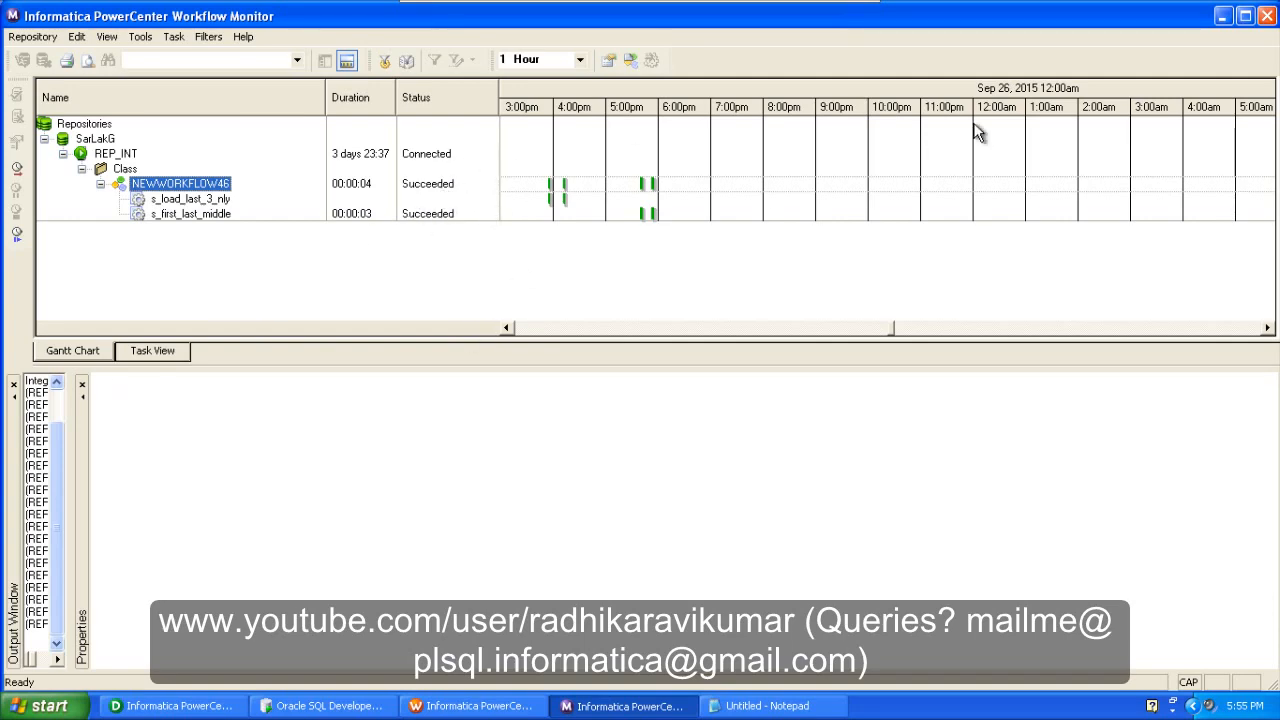
left_click(1224, 16)
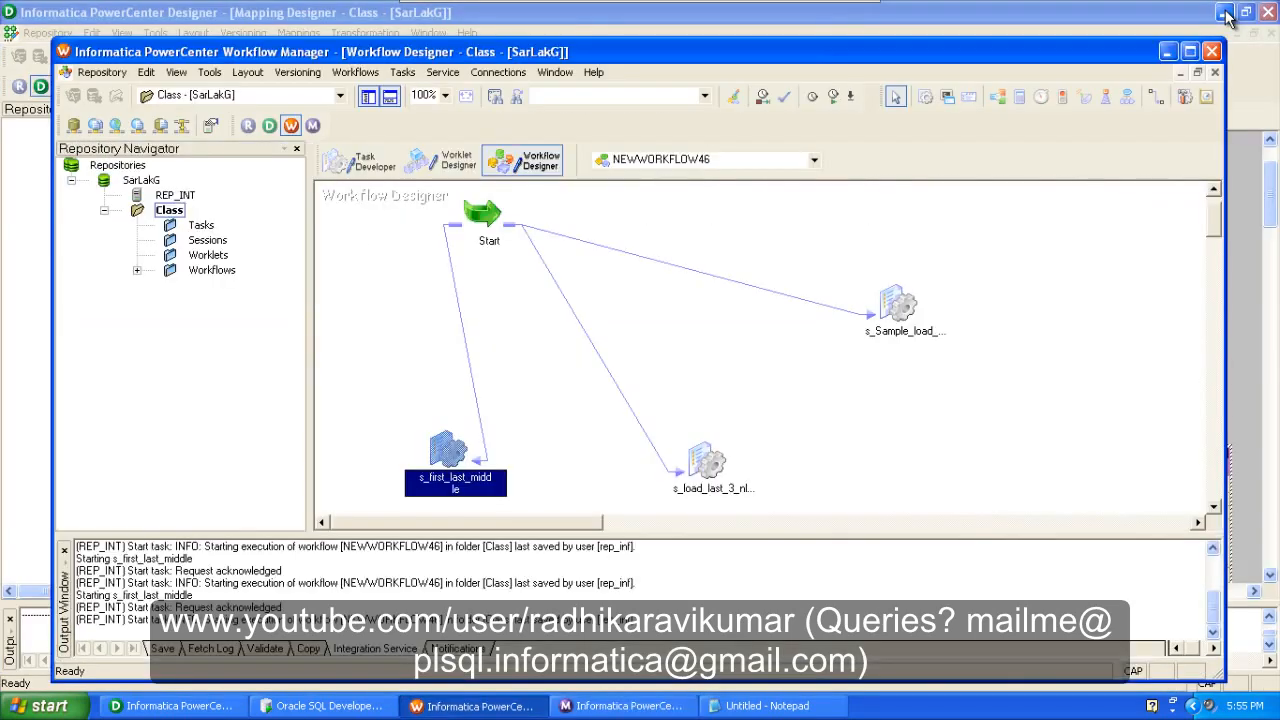
Examine the records in the first, last and middle output files on the desktop.
left_click(1224, 14)
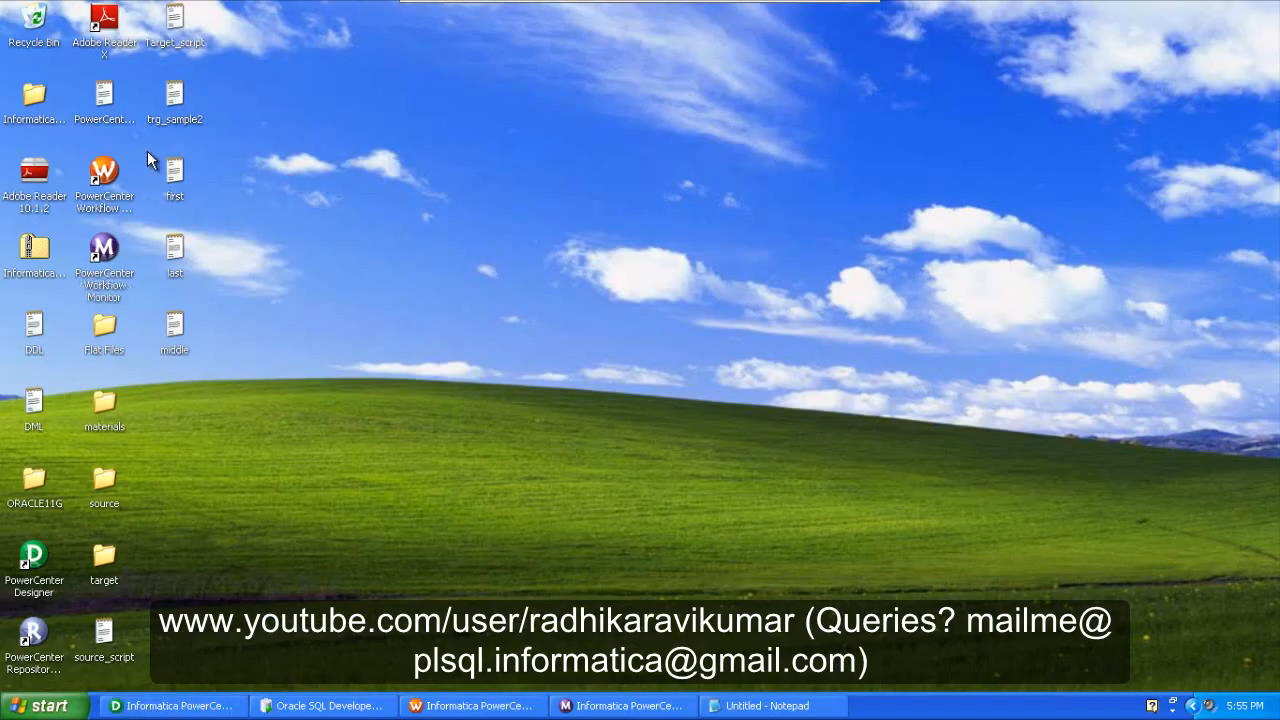
left_click_drag(147, 152, 258, 388)
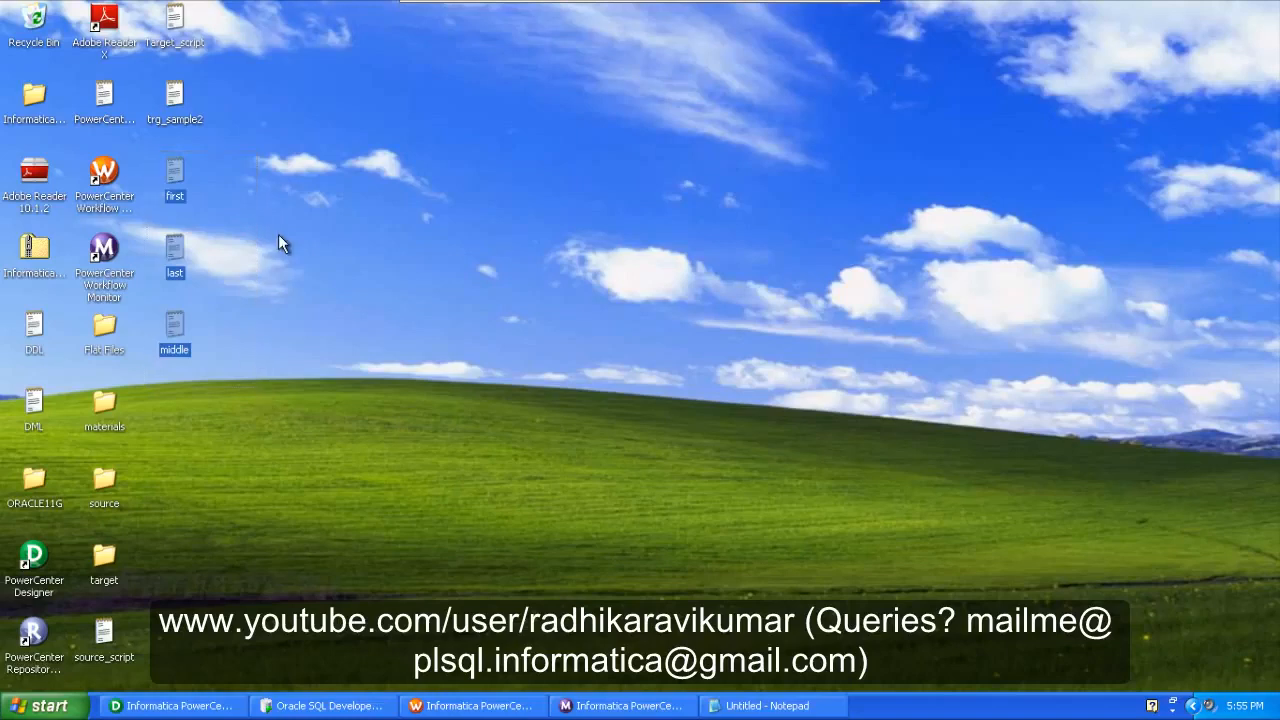
left_click(278, 234)
double_click(179, 193)
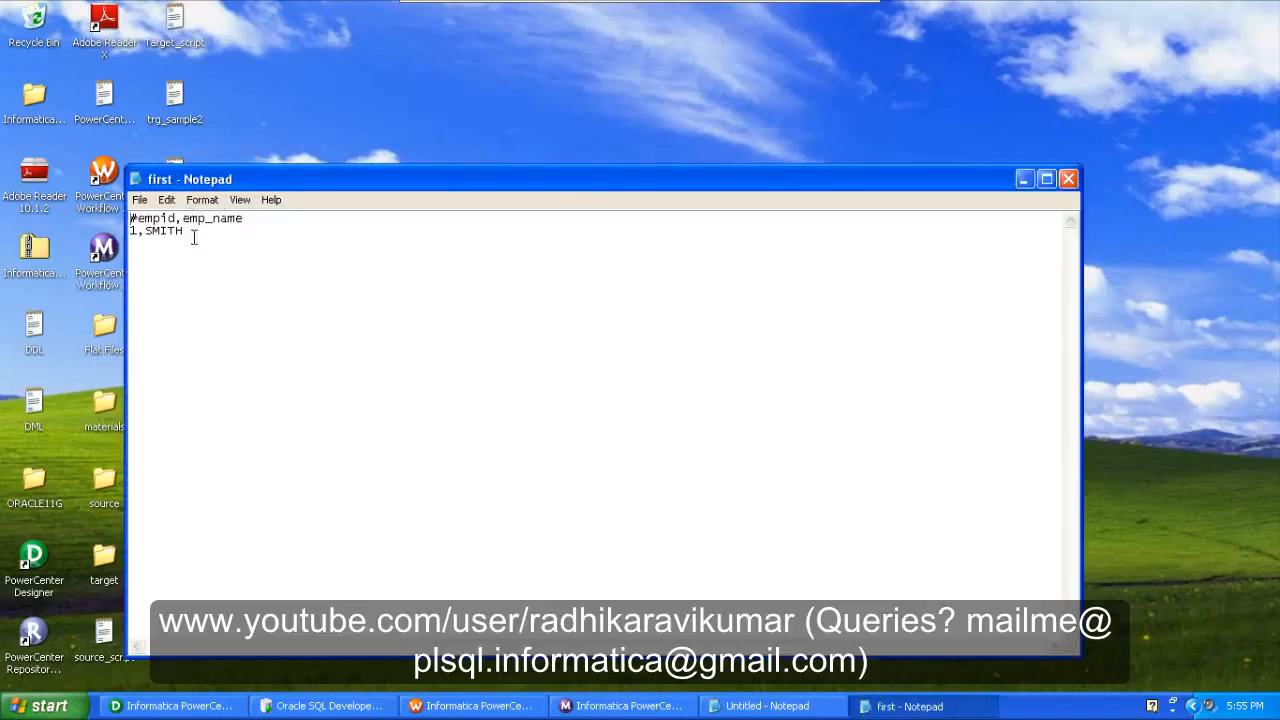
left_click(1068, 179)
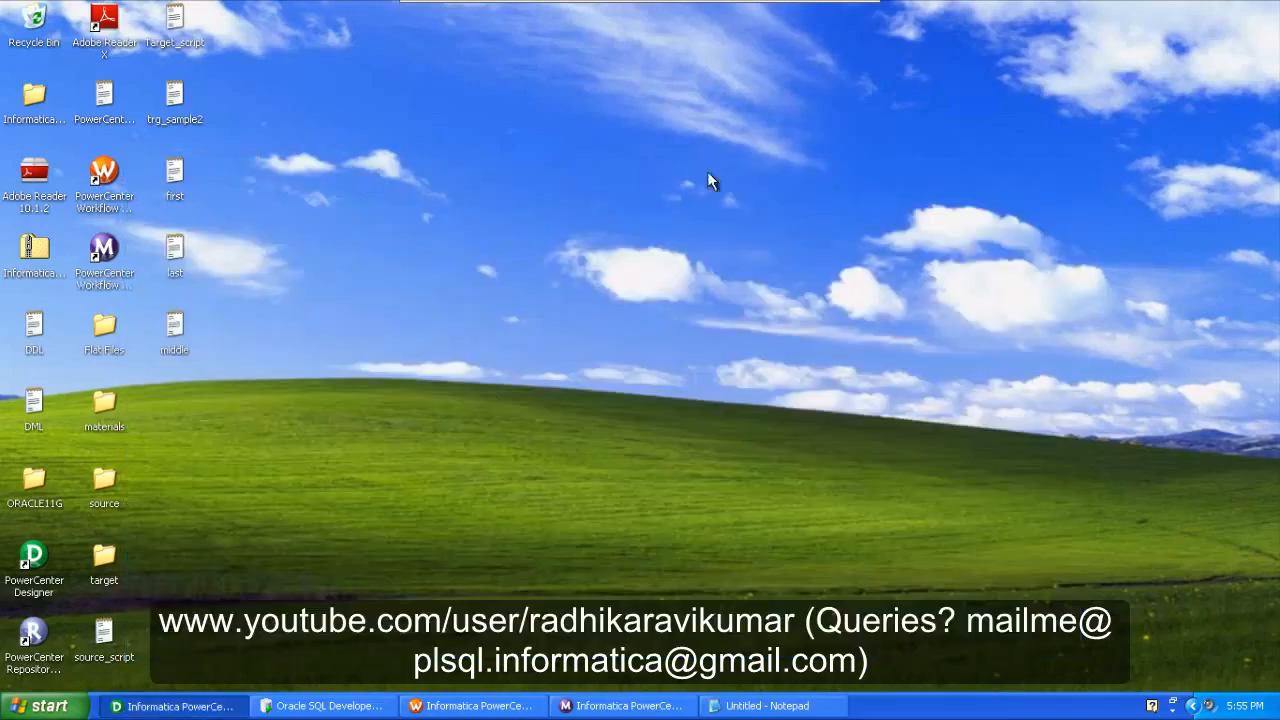
double_click(176, 263)
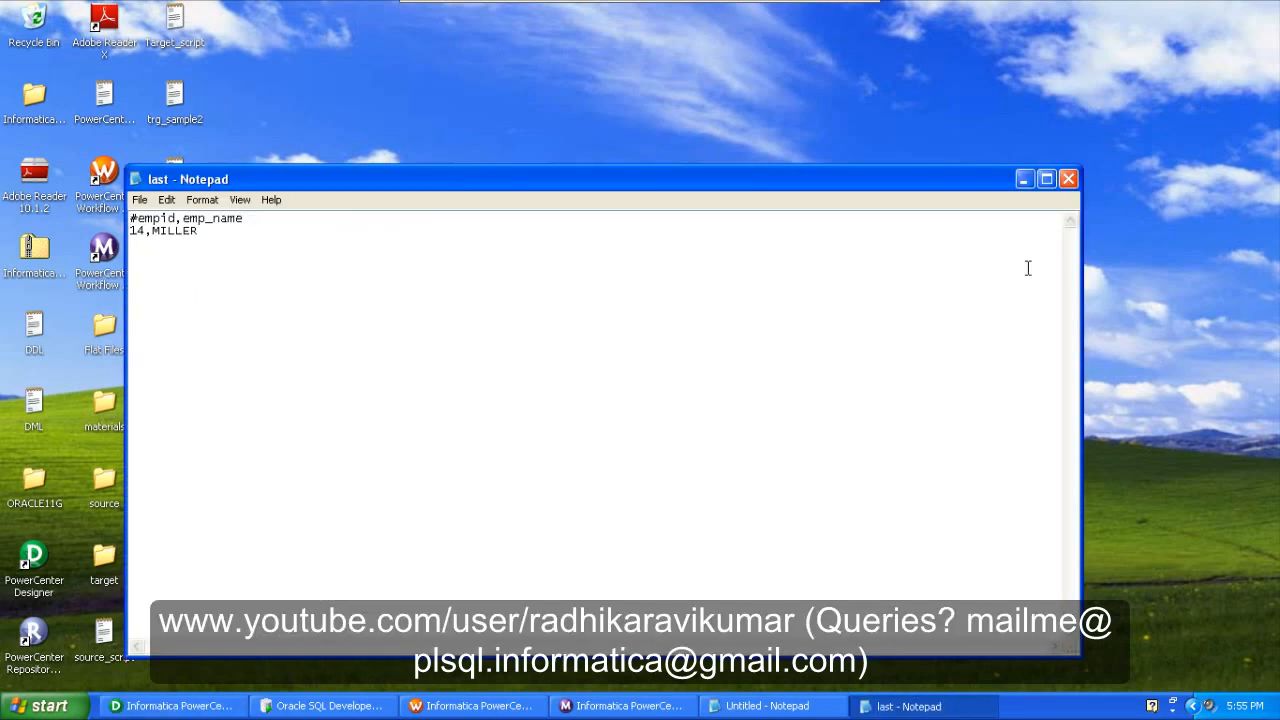
left_click(1068, 184)
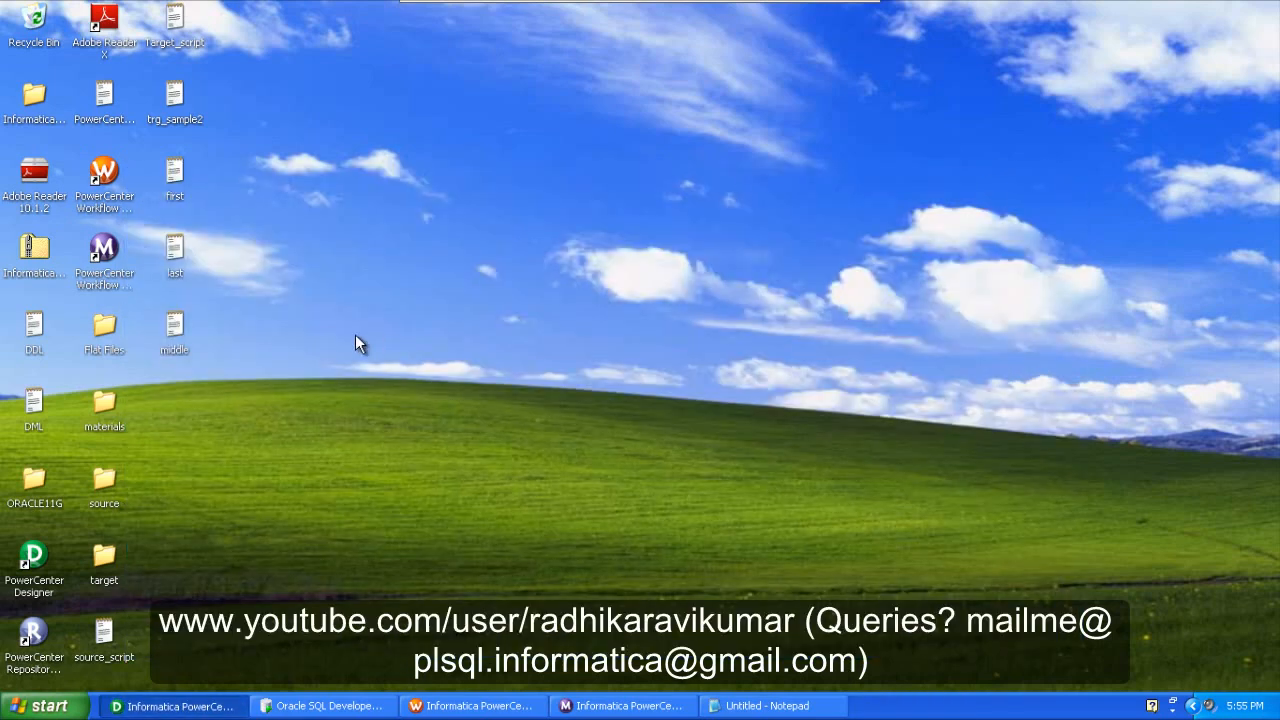
double_click(172, 327)
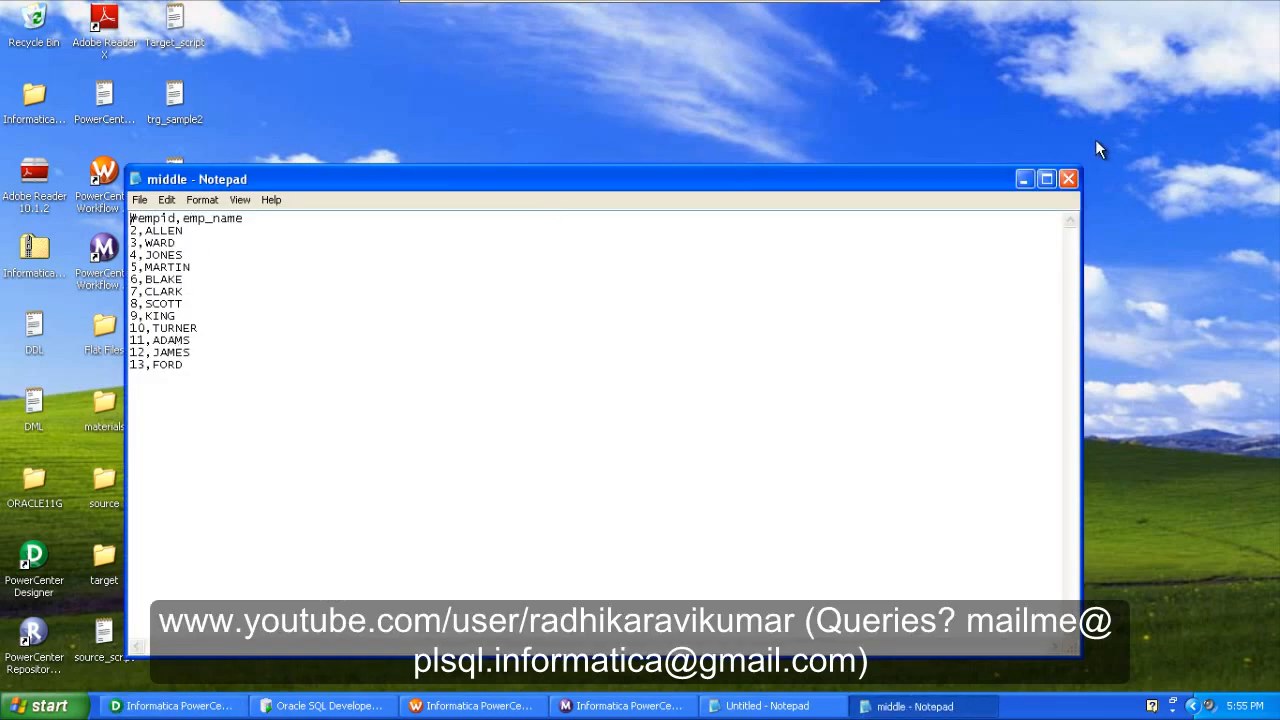
Close the middle output file and compare its records with the emp table's query results in Oracle SQL Developer.
left_click(1068, 179)
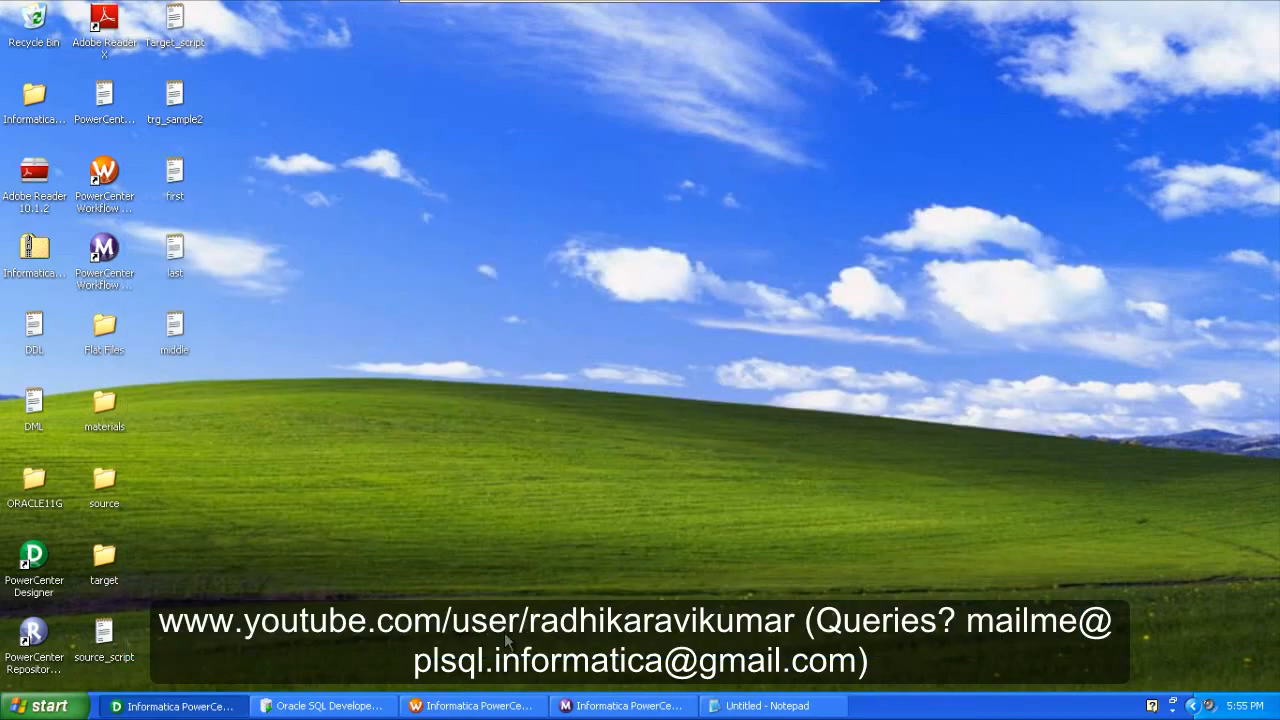
left_click(325, 707)
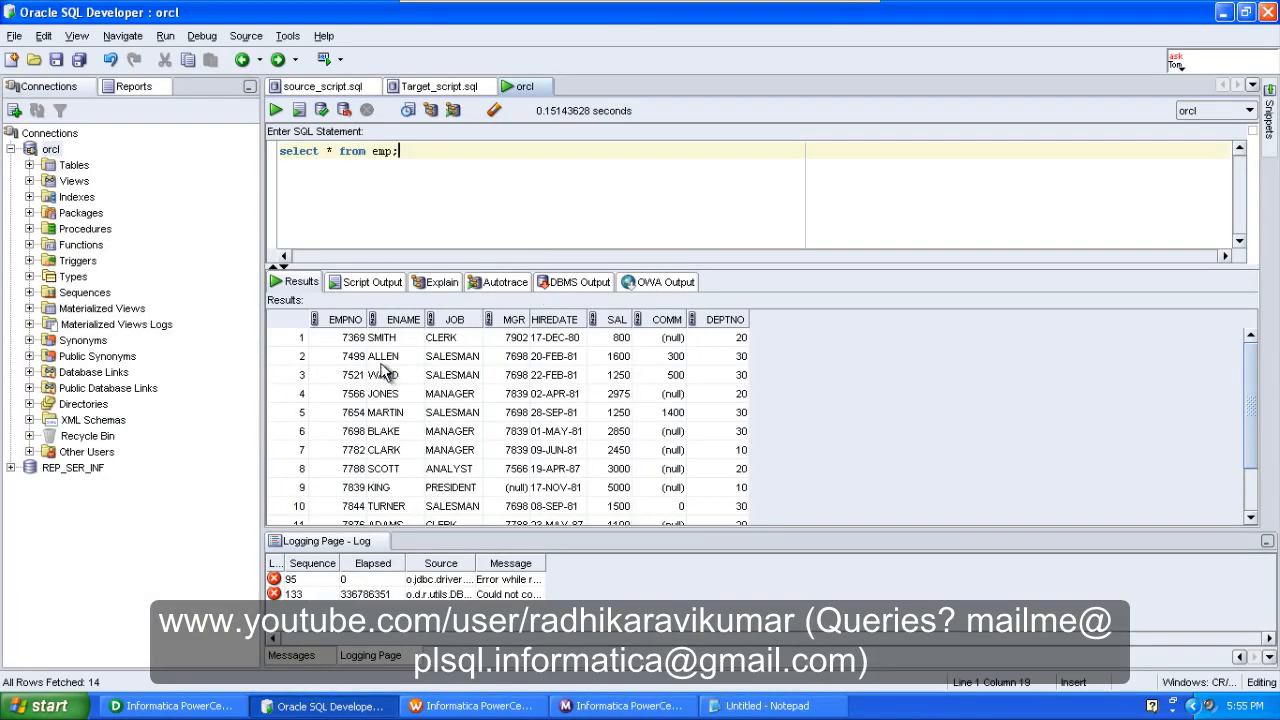
left_click(385, 372)
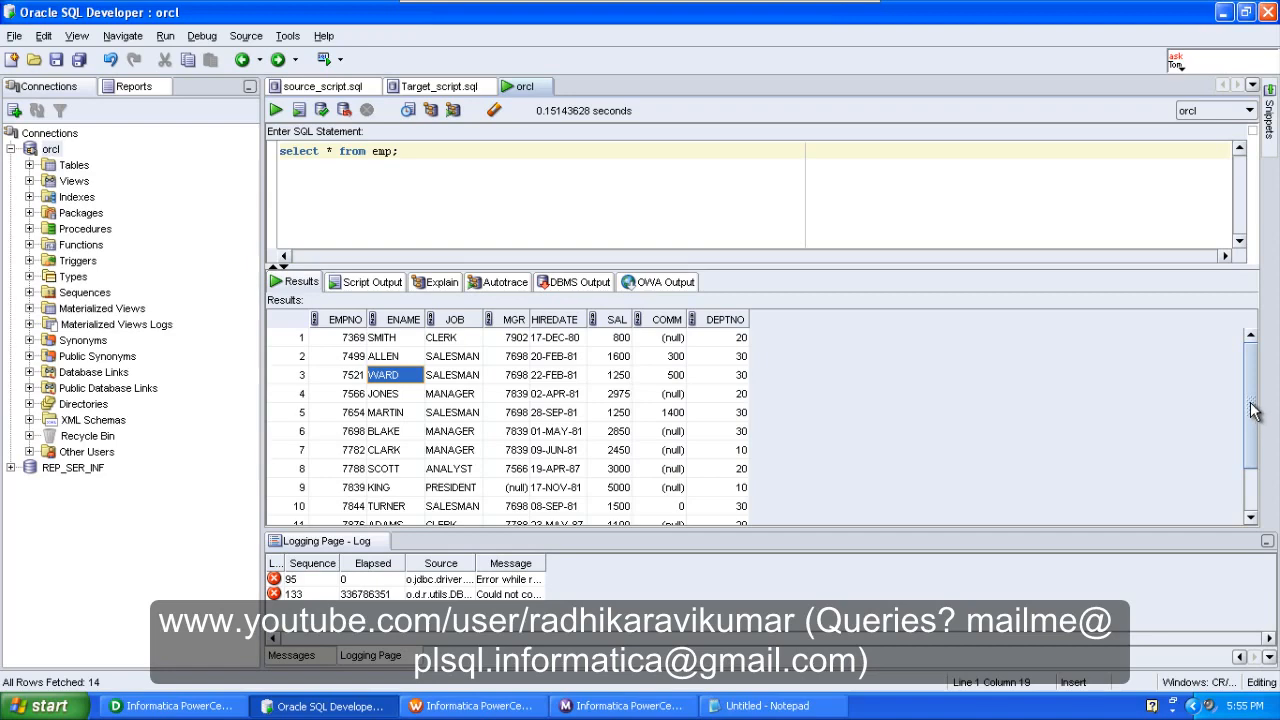
left_click_drag(1255, 410, 1258, 480)
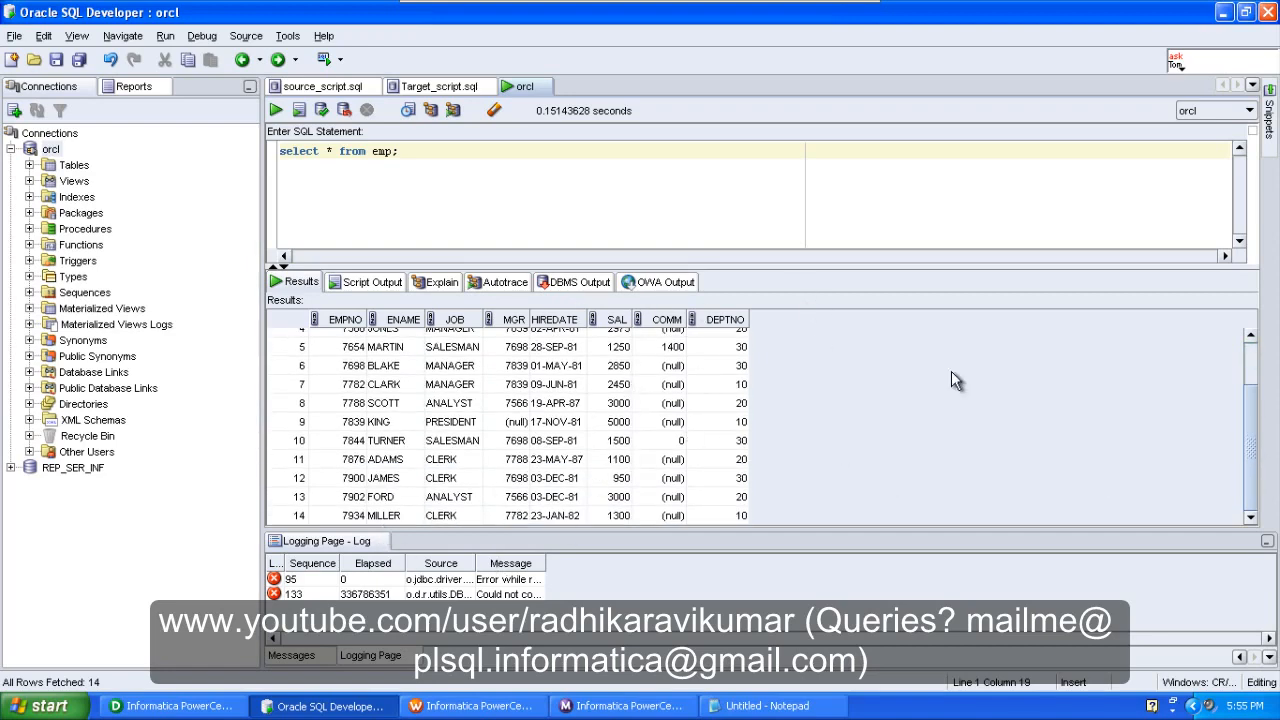
left_click_drag(1254, 405, 1260, 341)
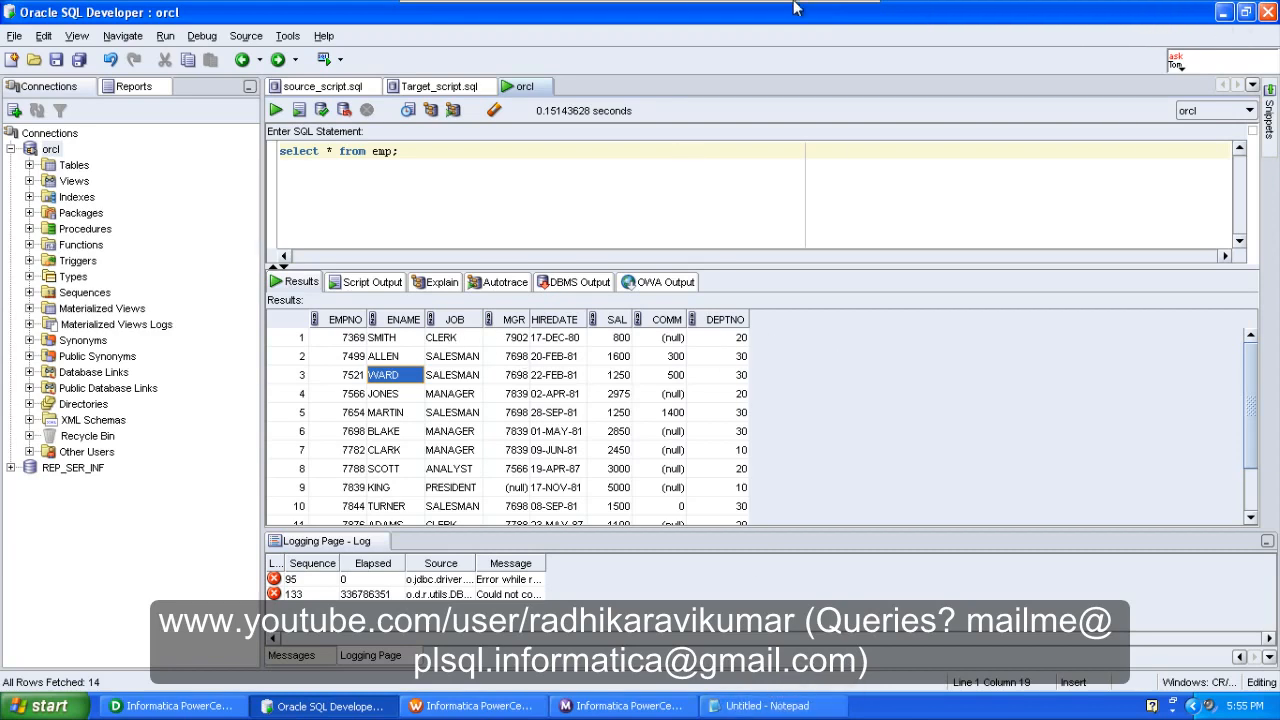
Take the Windows XP Professional virtual machine out of full-screen mode into a VMware Workstation window.
mouse_move(865, 5)
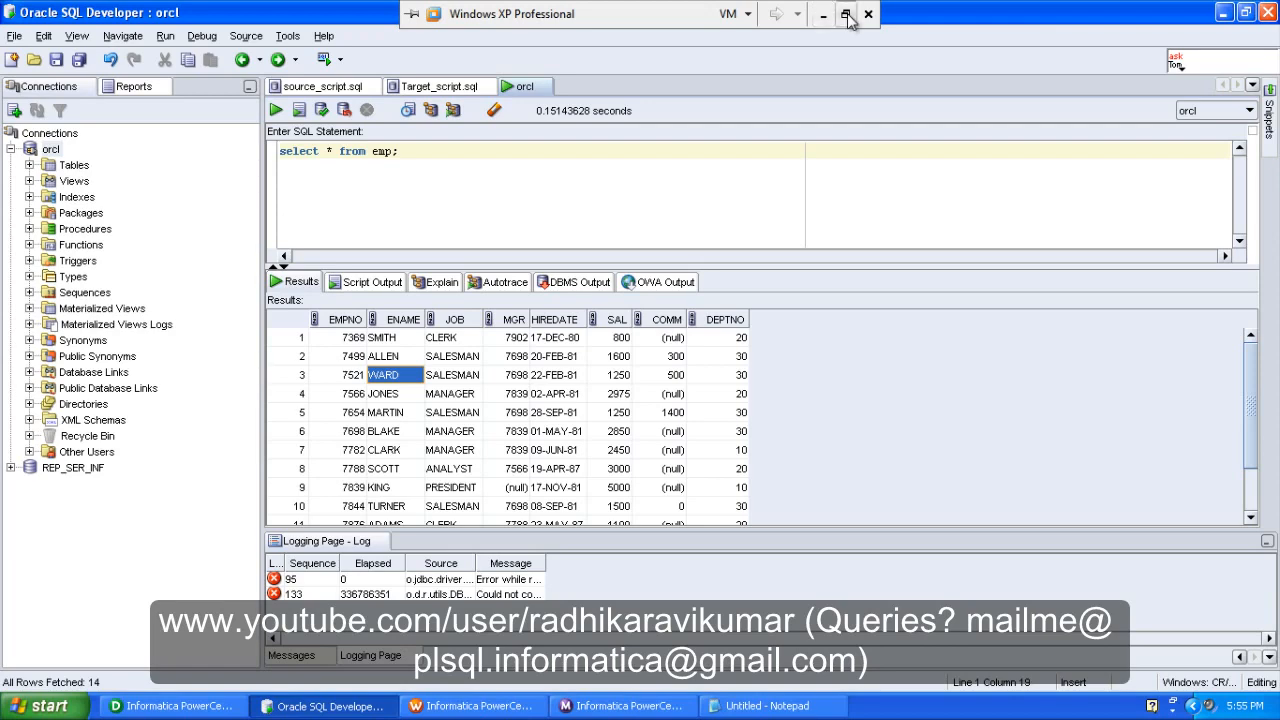
left_click(847, 15)
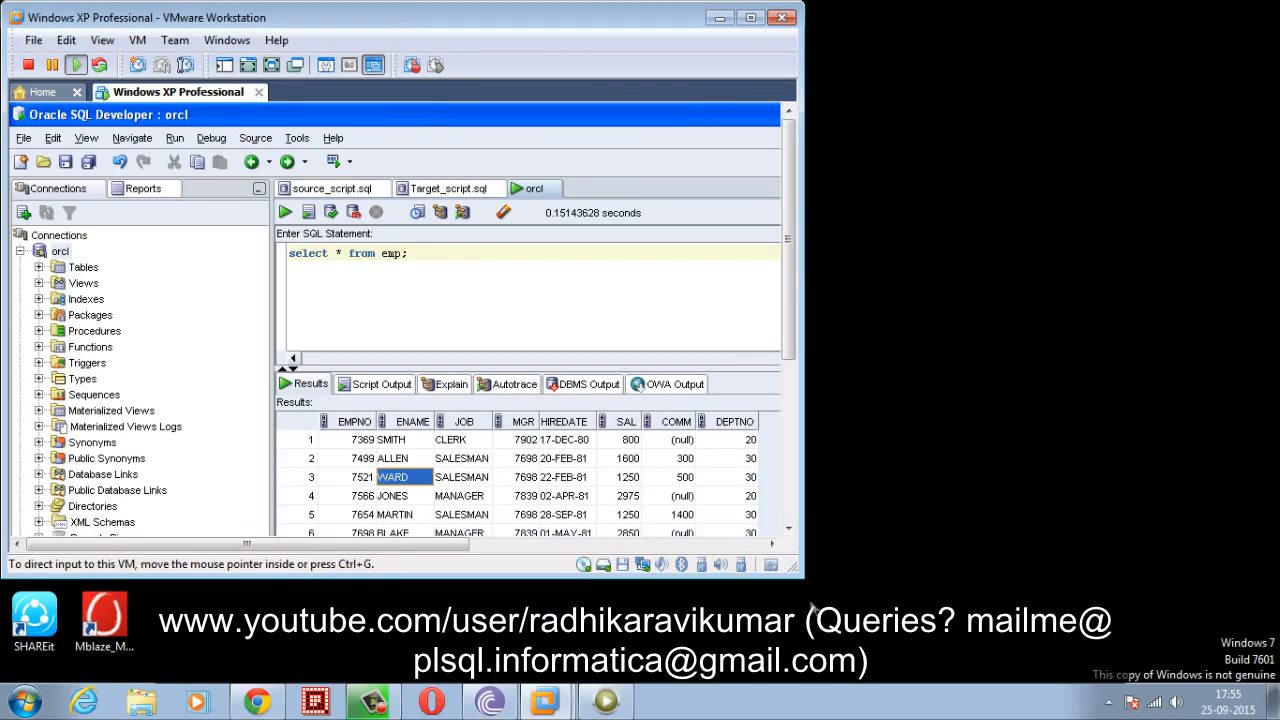